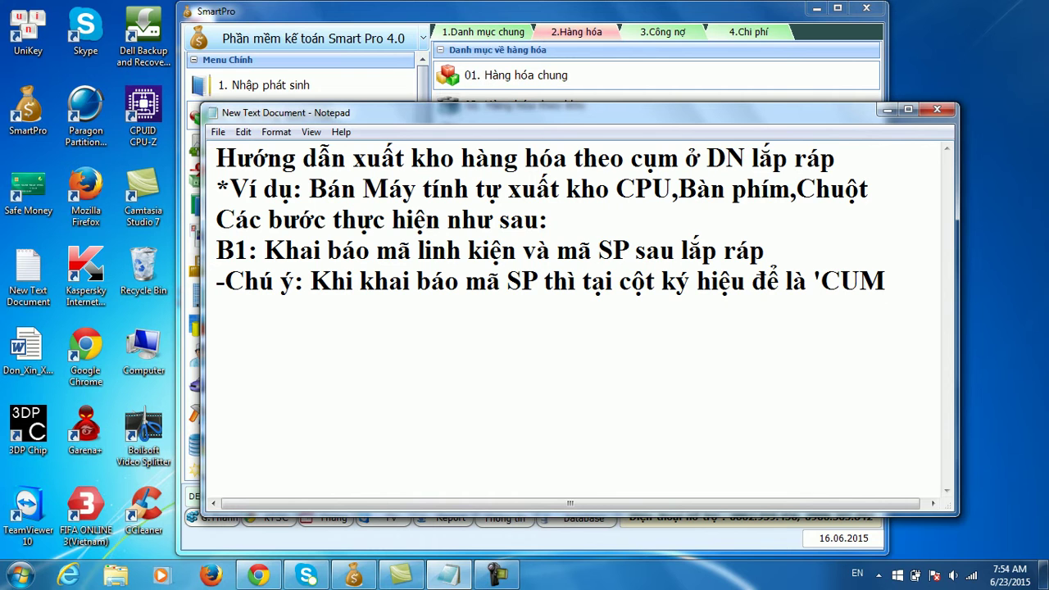
# Add a line break after the 'CUM' note line and open the general goods list (Hàng hóa chung) in SmartPro
pyautogui.press('Return')
pyautogui.click(321, 89)
pyautogui.click(321, 113)
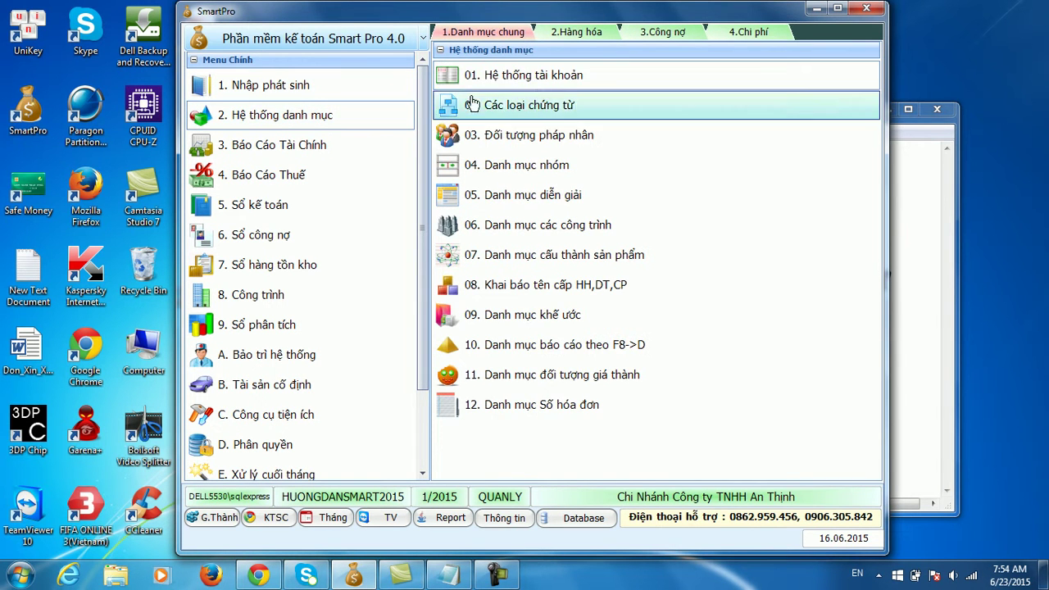
pyautogui.click(582, 37)
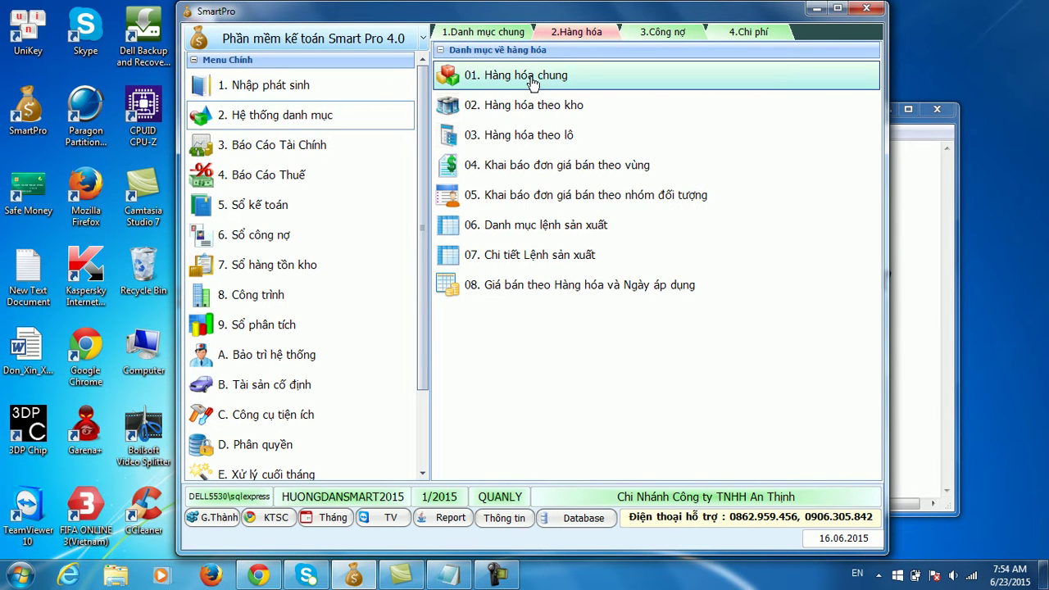
pyautogui.doubleClick(533, 82)
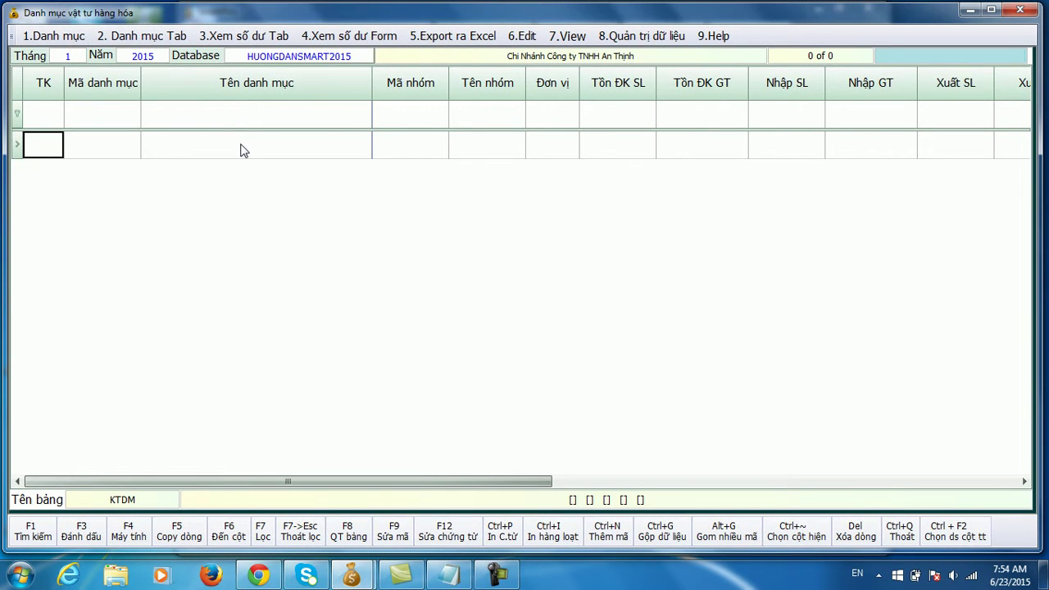
# Add goods code MAYTINH named Máy tính with unit Cái, symbol CUM and account 1561, and save it
pyautogui.hotkey('ctrl', 'n')
pyautogui.write('MAYTINH')
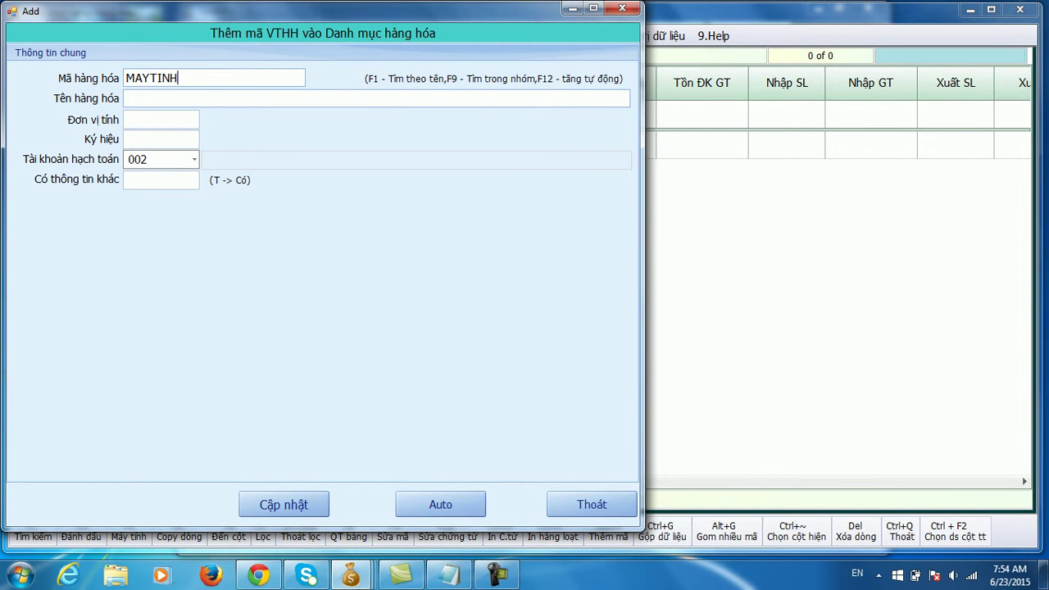
pyautogui.write('May tinh')
pyautogui.press('Tab')
pyautogui.write('Cais')
pyautogui.press('Tab')
pyautogui.write('CUM')
pyautogui.press('Tab')
pyautogui.write('1')
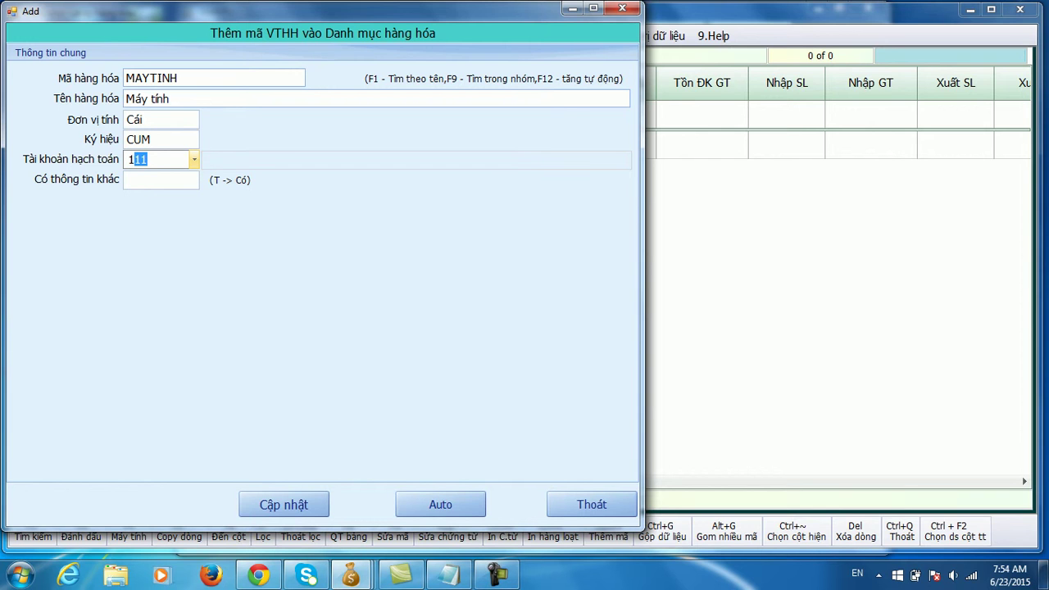
pyautogui.write('561')
pyautogui.press('Return')
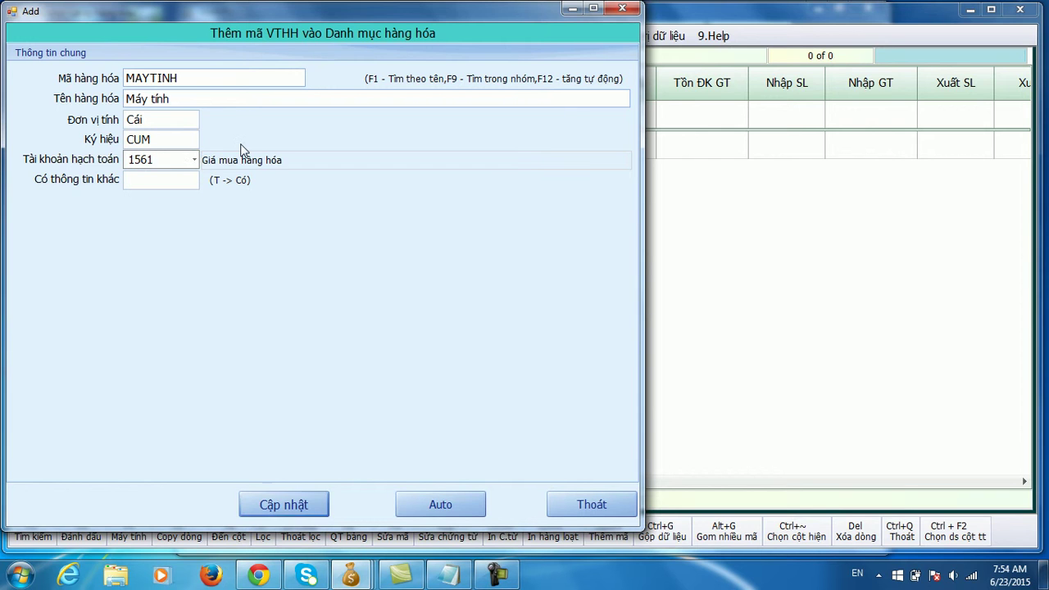
pyautogui.press('Return')
# Add goods code CPU named CPU with unit Cái, no symbol and account 1561, and save it
pyautogui.hotkey('ctrl', 'n')
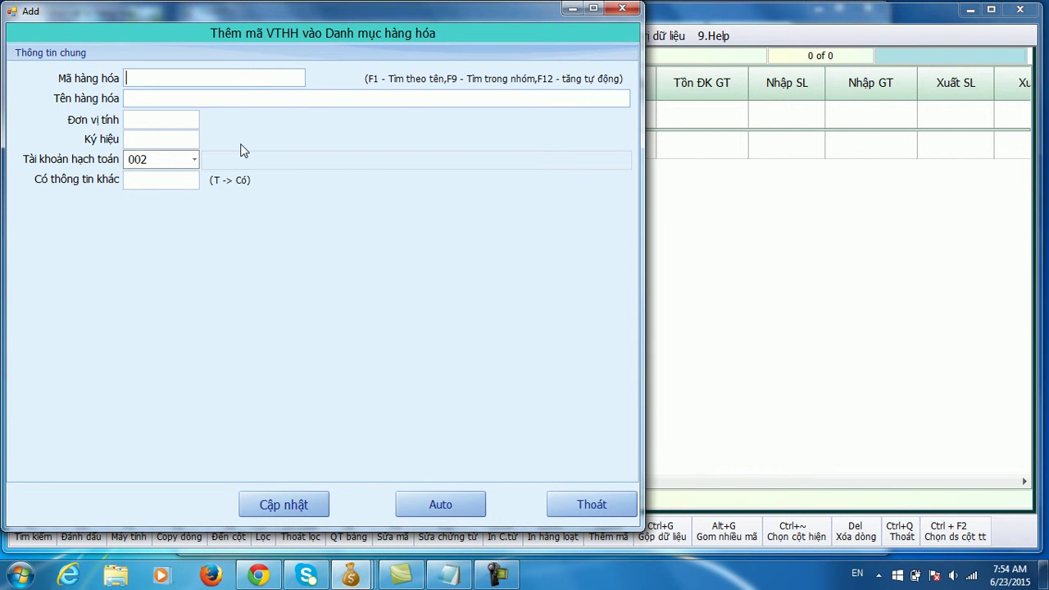
pyautogui.write('CP')
pyautogui.write('C')
pyautogui.write('PU')
pyautogui.write('Cái')
pyautogui.press('Return')
pyautogui.press('Return')
pyautogui.write('1561')
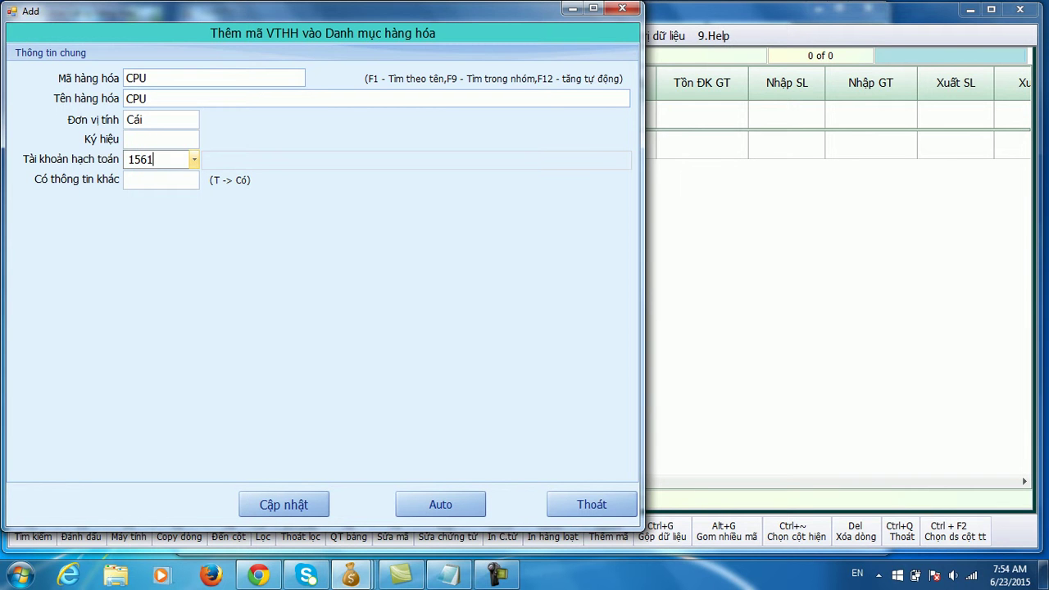
pyautogui.hotkey('ctrl', 's')
pyautogui.press('Return')
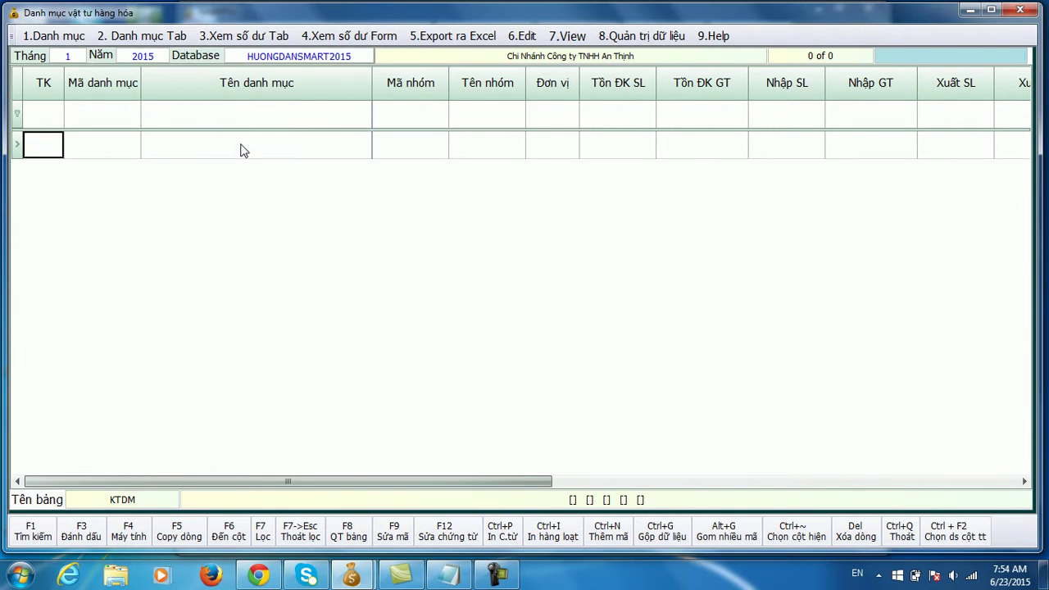
# Add goods code CHUOT named Chuột with unit Cái, no symbol and account 1561, and save it
pyautogui.hotkey('ctrl', 'n')
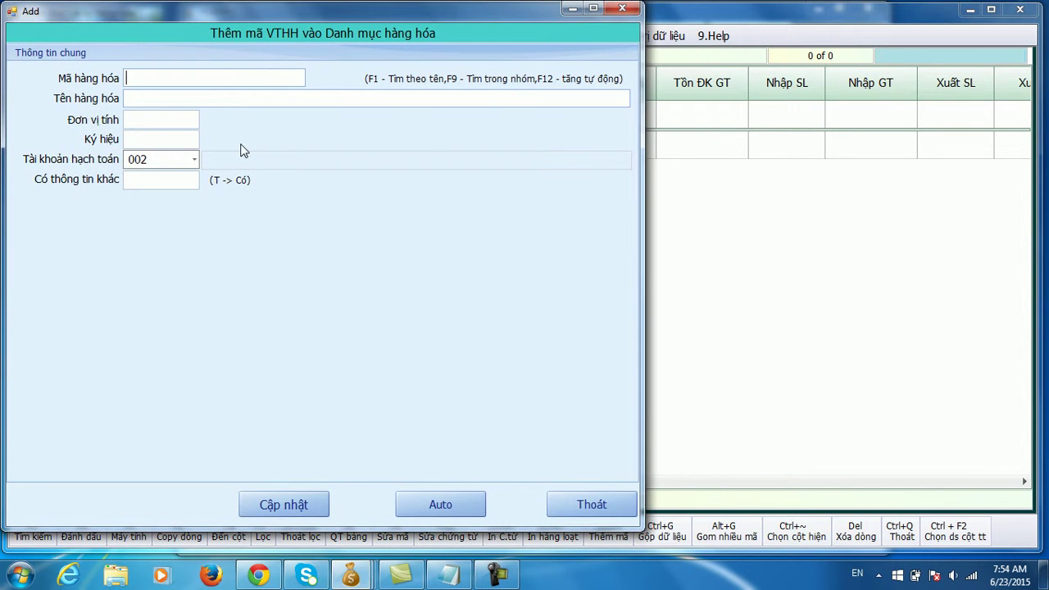
pyautogui.write('C')
pyautogui.write('Chuôt')
pyautogui.write('Ca')
pyautogui.write('i')
pyautogui.press('Return')
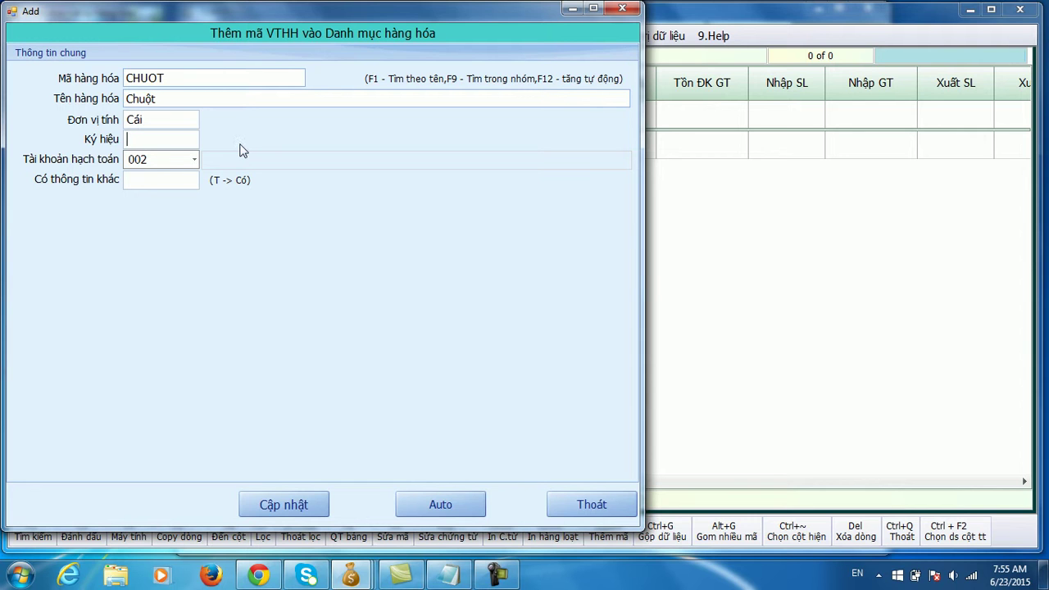
pyautogui.press('Return')
pyautogui.write('1561')
pyautogui.press('Return')
pyautogui.press('Return')
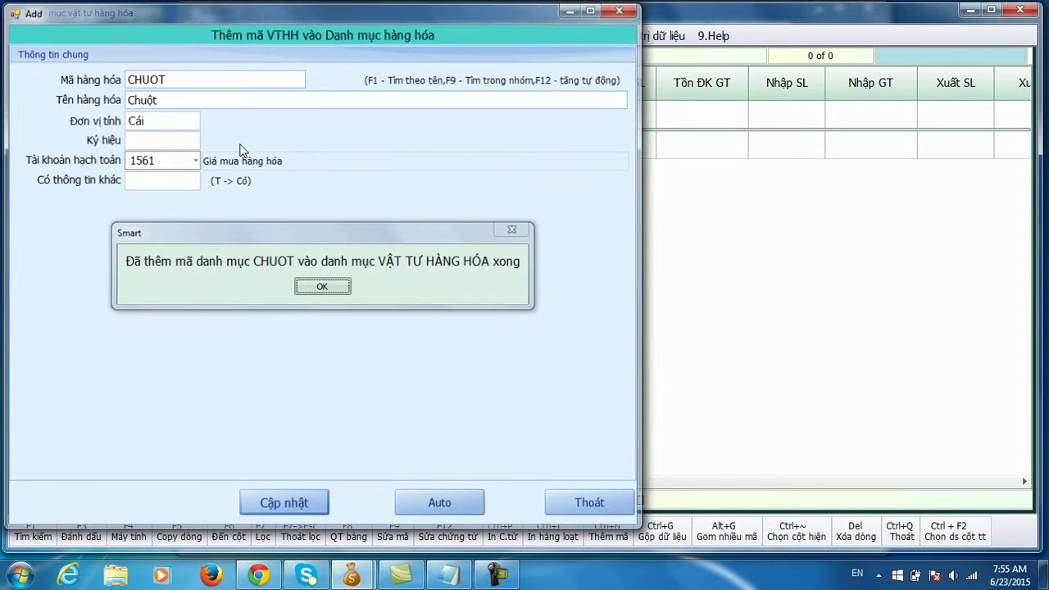
pyautogui.press('Return')
# Add goods code BANPHIM named Bàn phím with unit Cái, no symbol and account 1561, and save it
pyautogui.hotkey('ctrl', 'n')
pyautogui.write('BANPHIM')
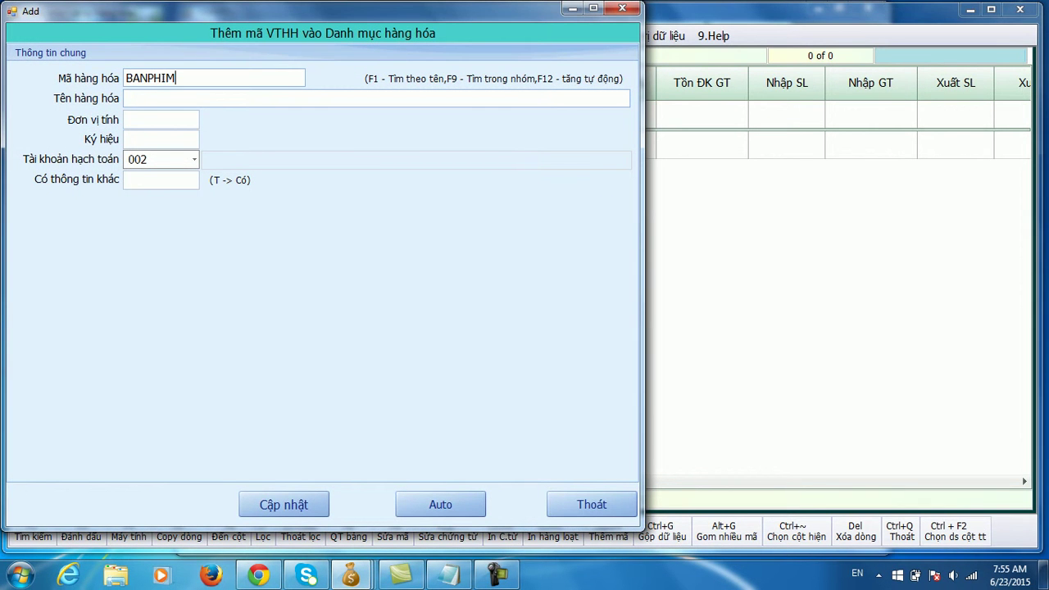
pyautogui.write('Bàn pCa')
pyautogui.press('Tab')
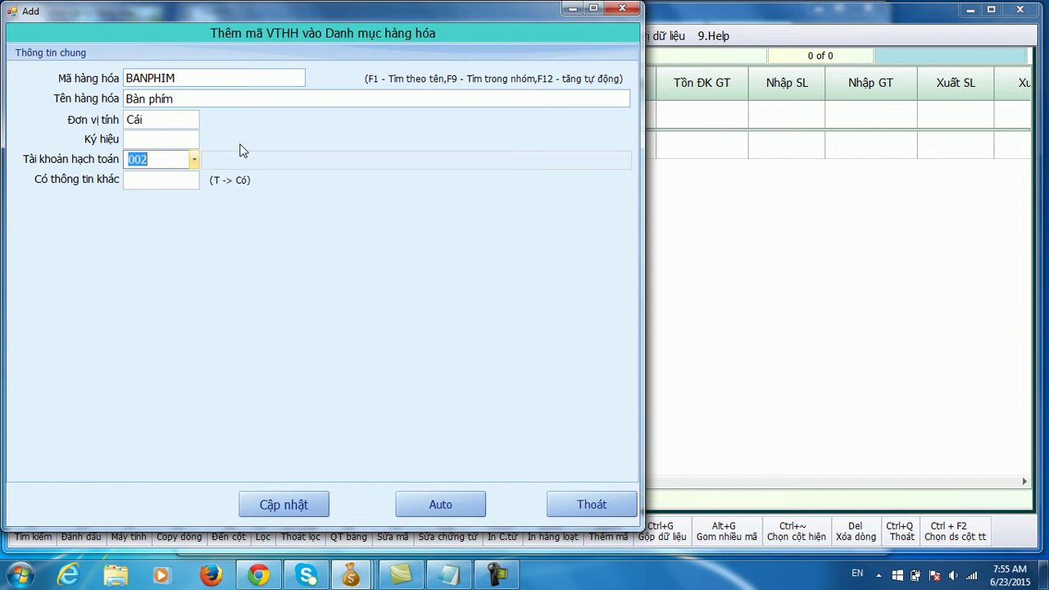
pyautogui.write('1561')
pyautogui.press('Return')
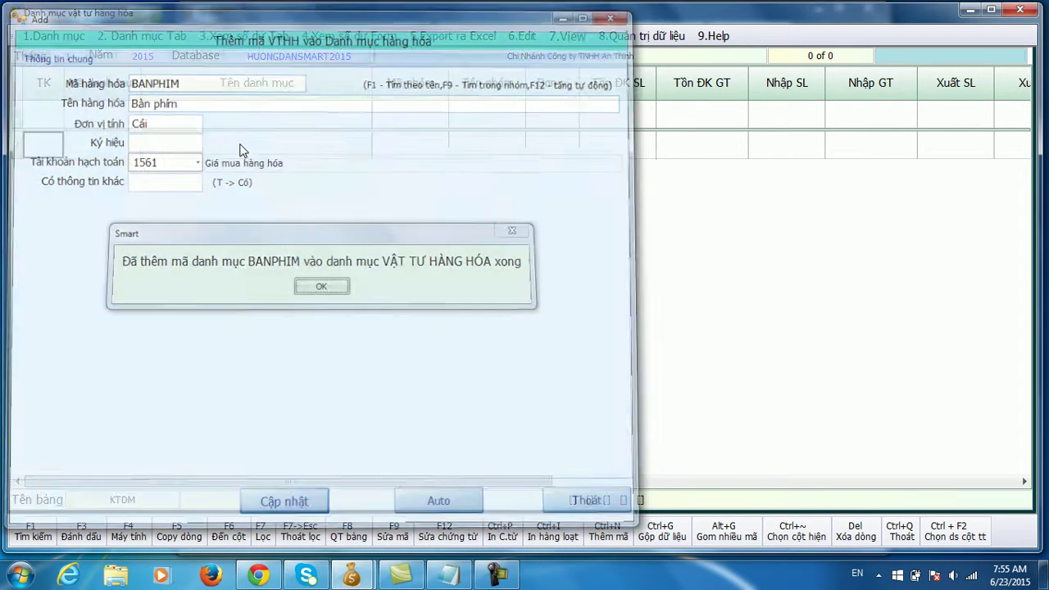
pyautogui.press('Return')
# Reload the goods list, check the declared product and component codes, and close the list
pyautogui.press('F7')
pyautogui.press('Escape')
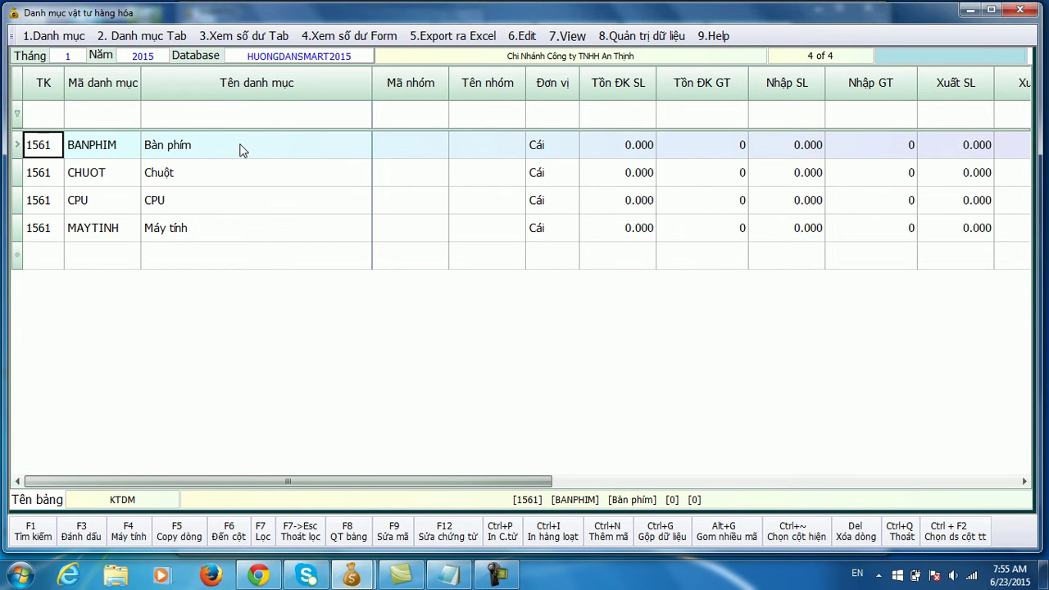
pyautogui.click(233, 202)
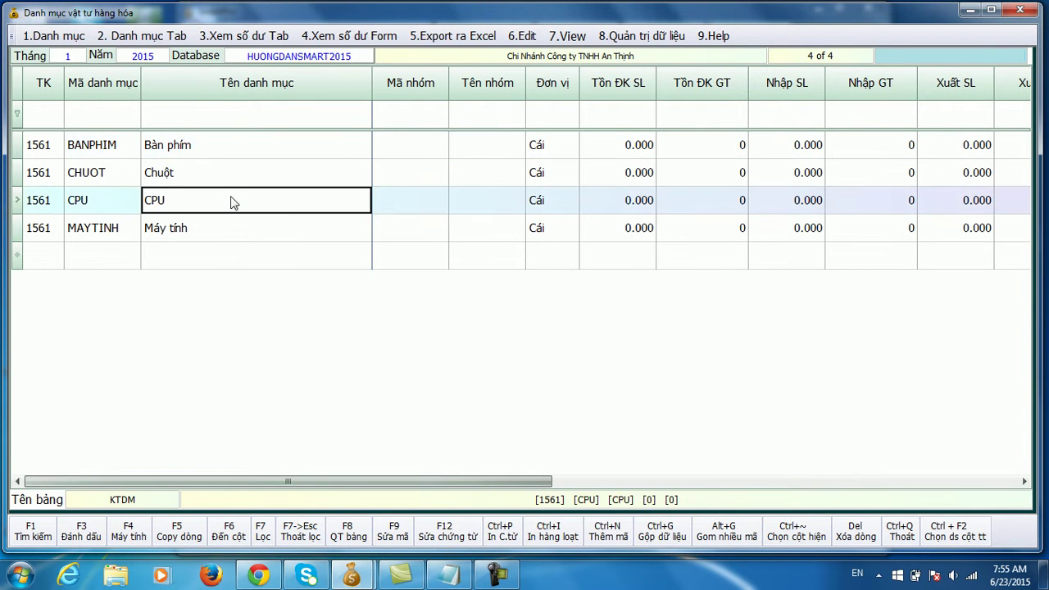
pyautogui.click(222, 228)
pyautogui.click(221, 202)
pyautogui.click(220, 180)
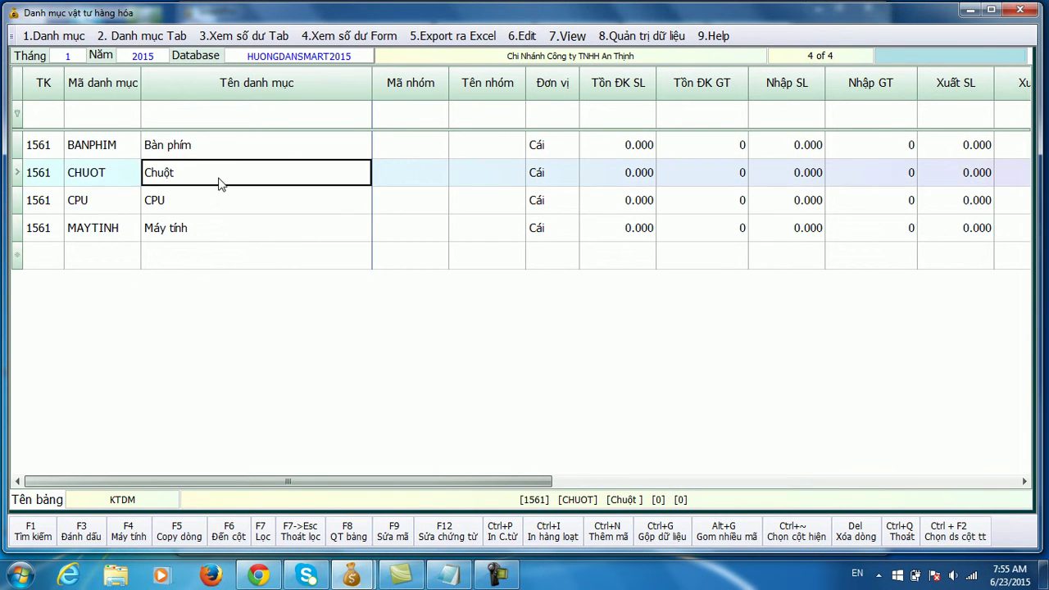
pyautogui.click(1020, 10)
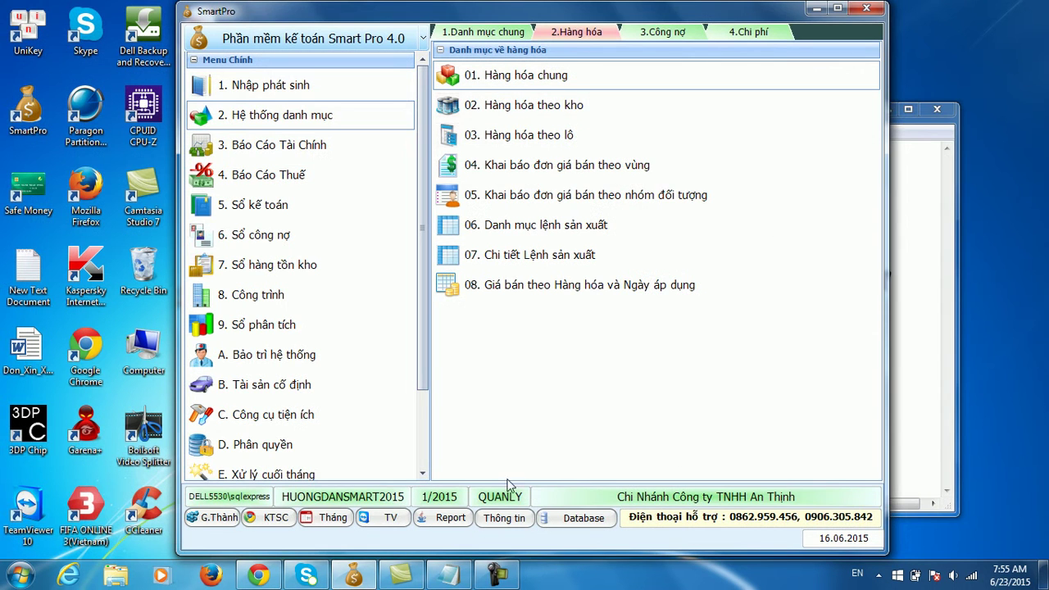
# Switch to Notepad and write the line "B2: Khai báo danh mục cấu thành sản phẩm" below the existing notes
pyautogui.click(449, 574)
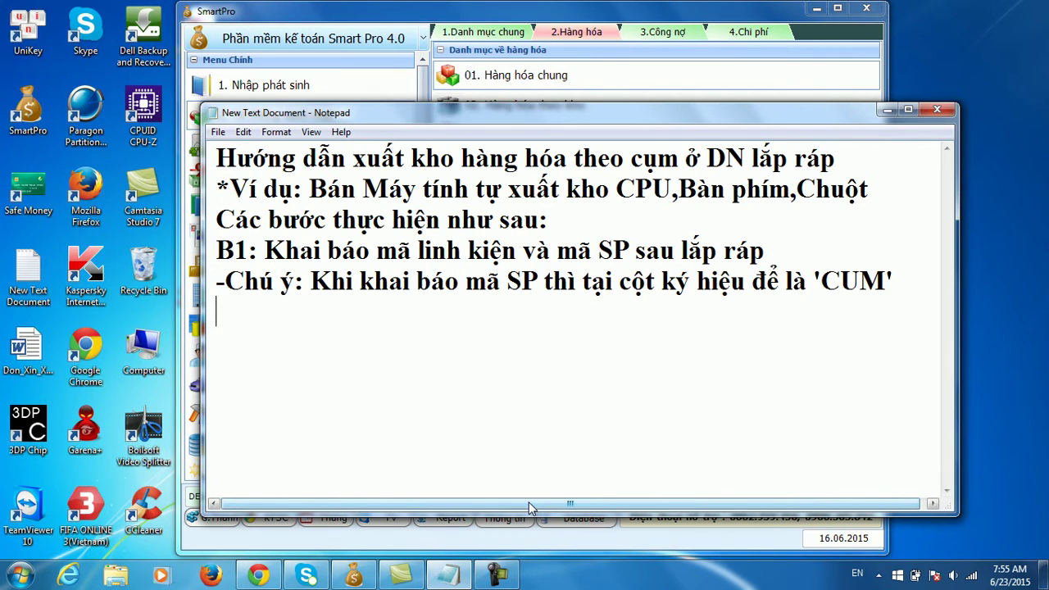
pyautogui.press('Return')
pyautogui.write('B2: ')
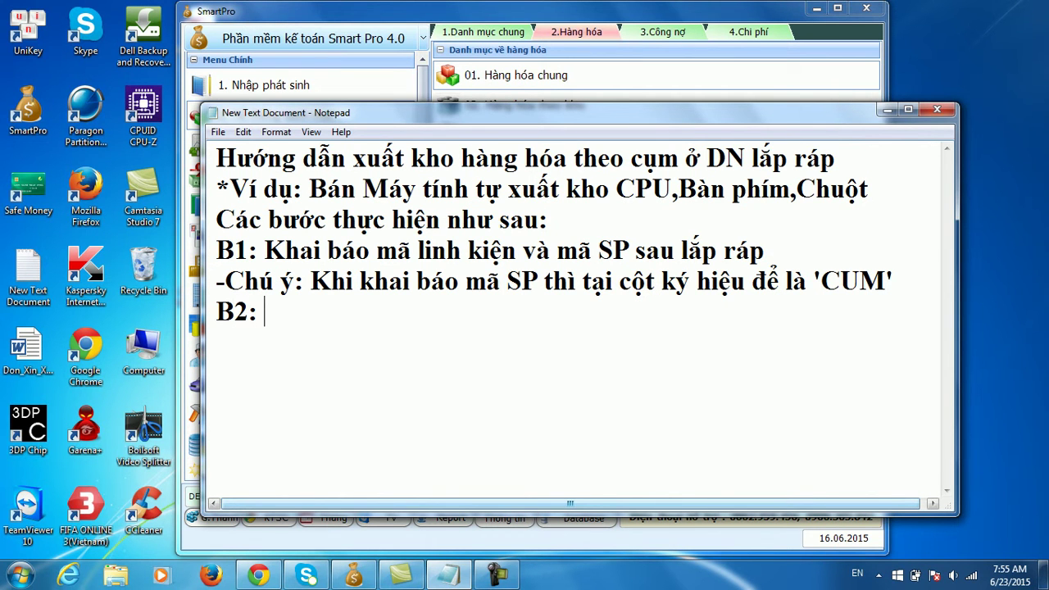
pyautogui.write('Khai báo ')
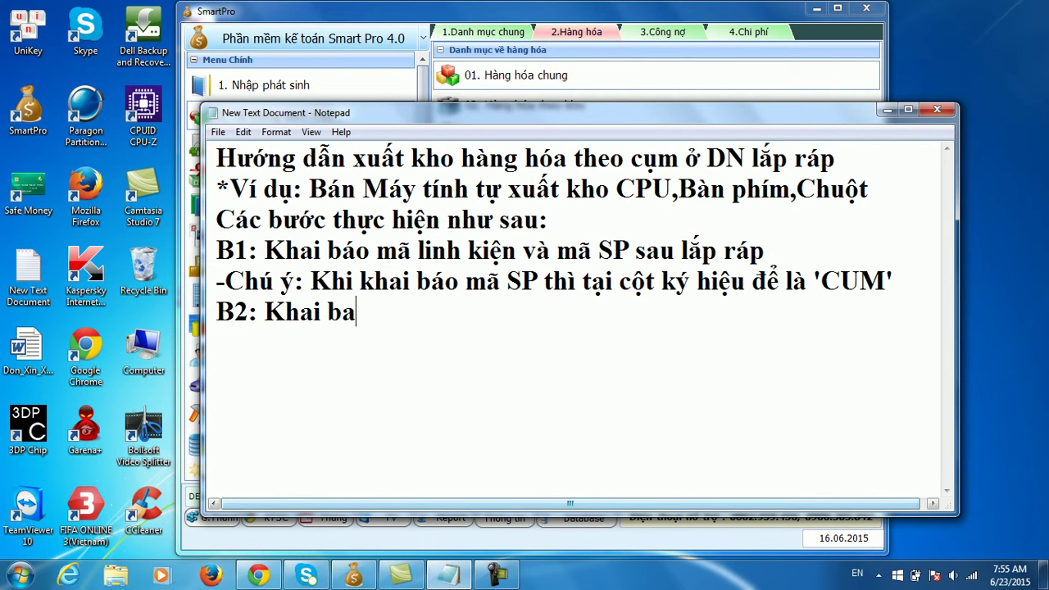
pyautogui.write('danh m')
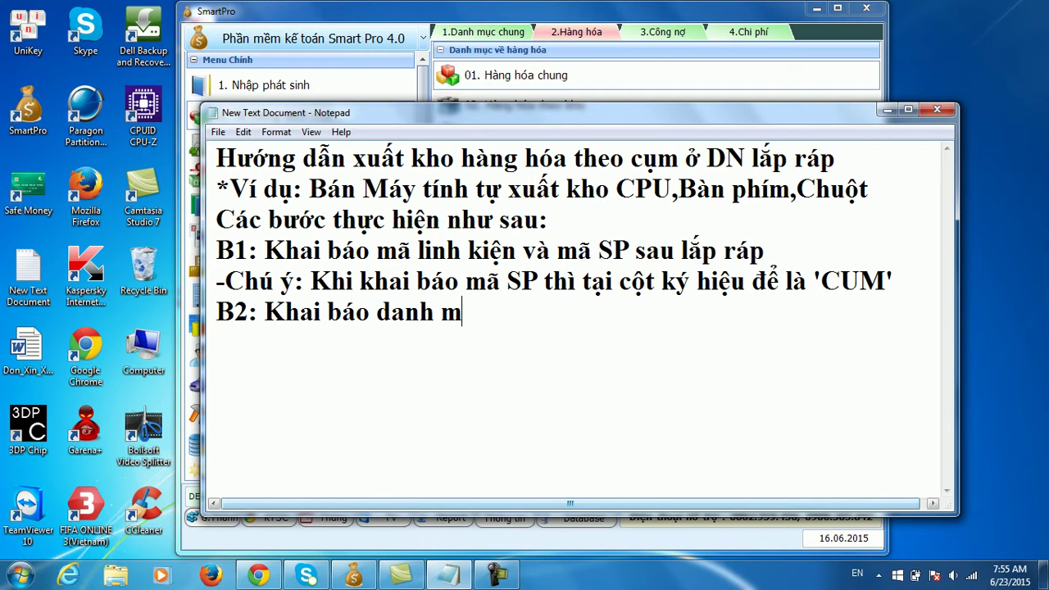
pyautogui.write('ục cấu t')
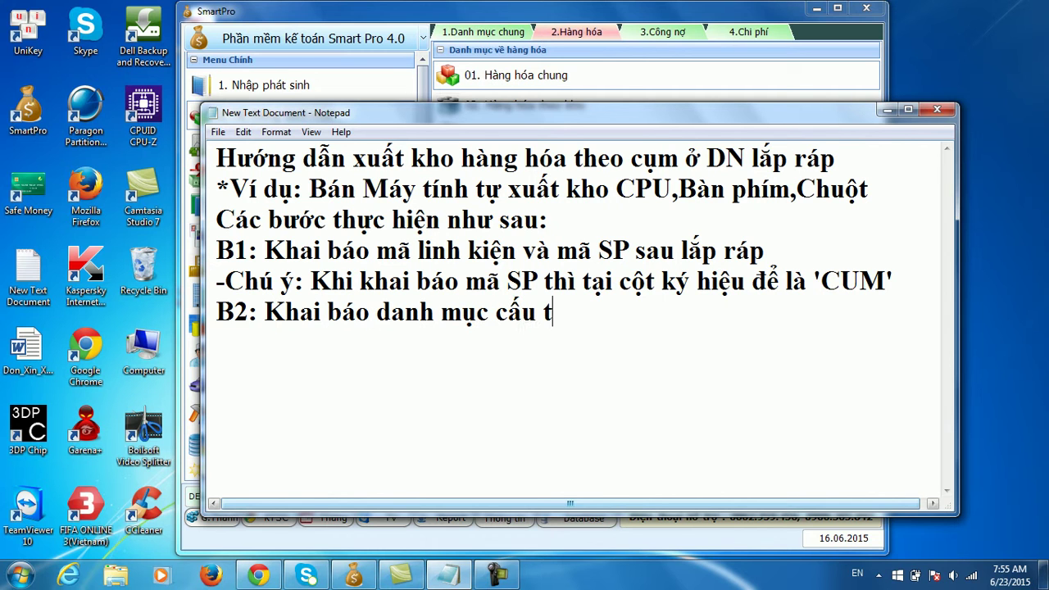
pyautogui.write('hành san phẩm')
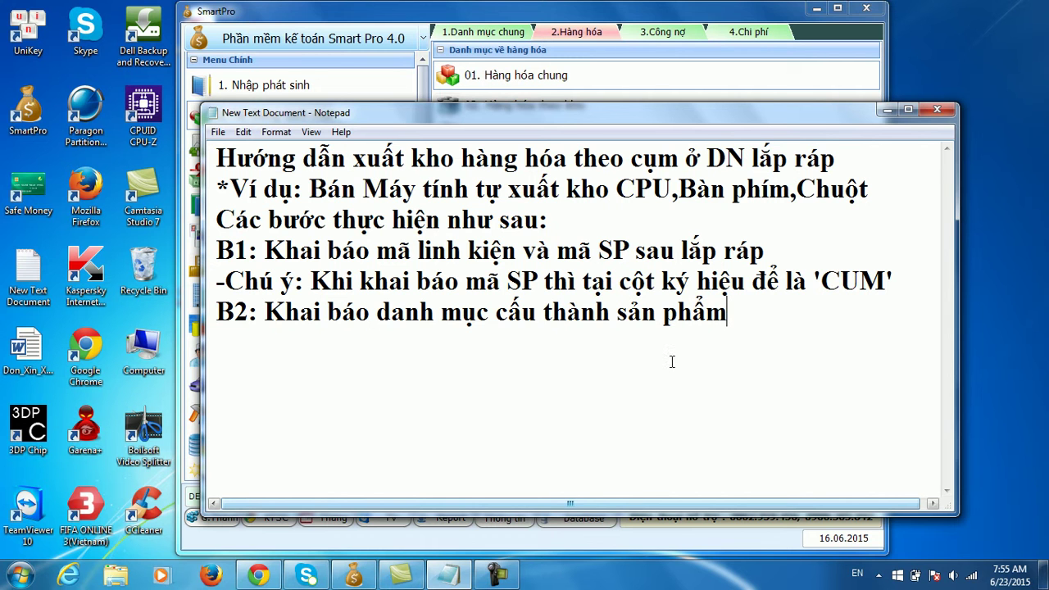
# Minimize the notes and open the product composition list (Danh mục cấu thành sản phẩm) in SmartPro
pyautogui.click(887, 109)
pyautogui.click(197, 121)
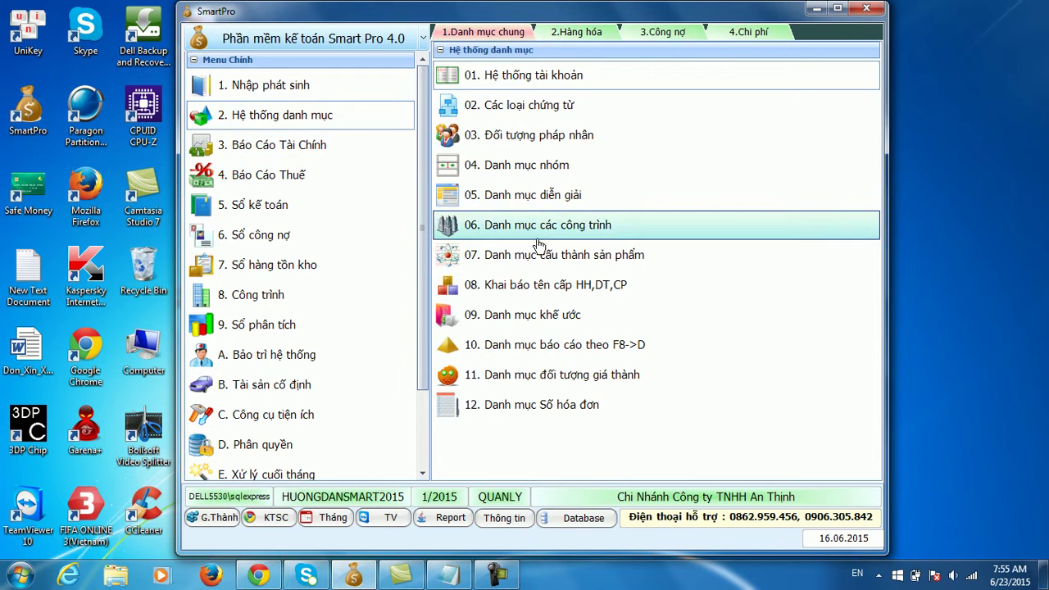
pyautogui.click(543, 255)
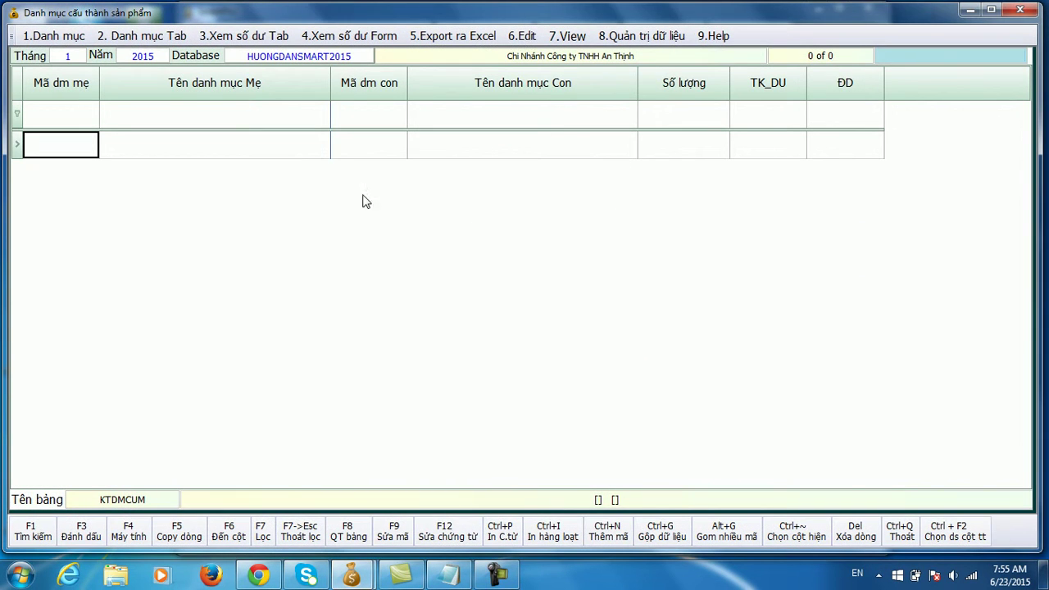
# Start a new composition entry with parent code MAYTINH and add child code BANPHIM with quantity 1
pyautogui.hotkey('ctrl', 'n')
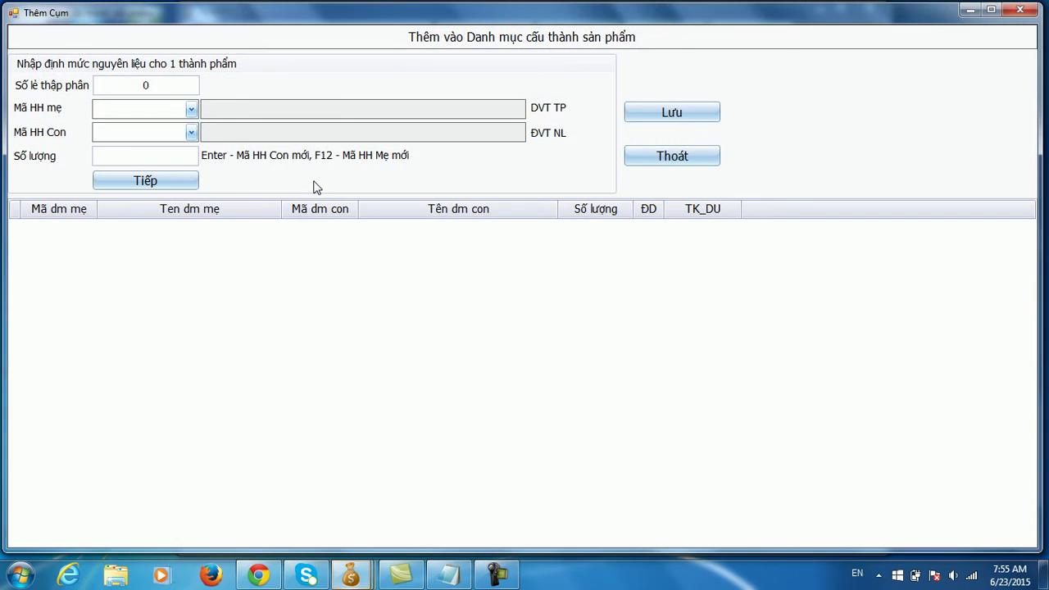
pyautogui.click(191, 109)
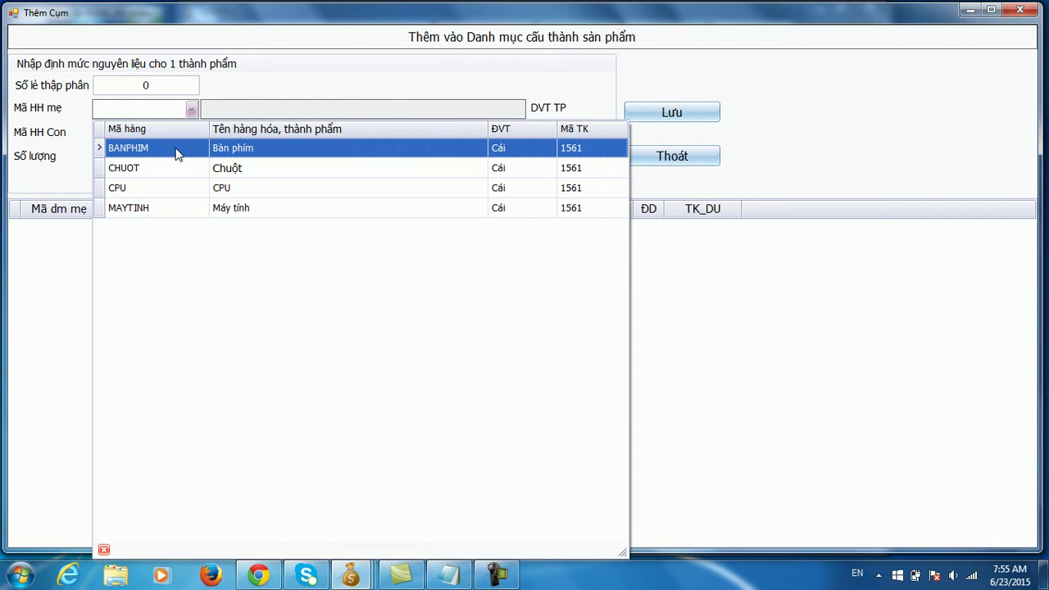
pyautogui.click(158, 203)
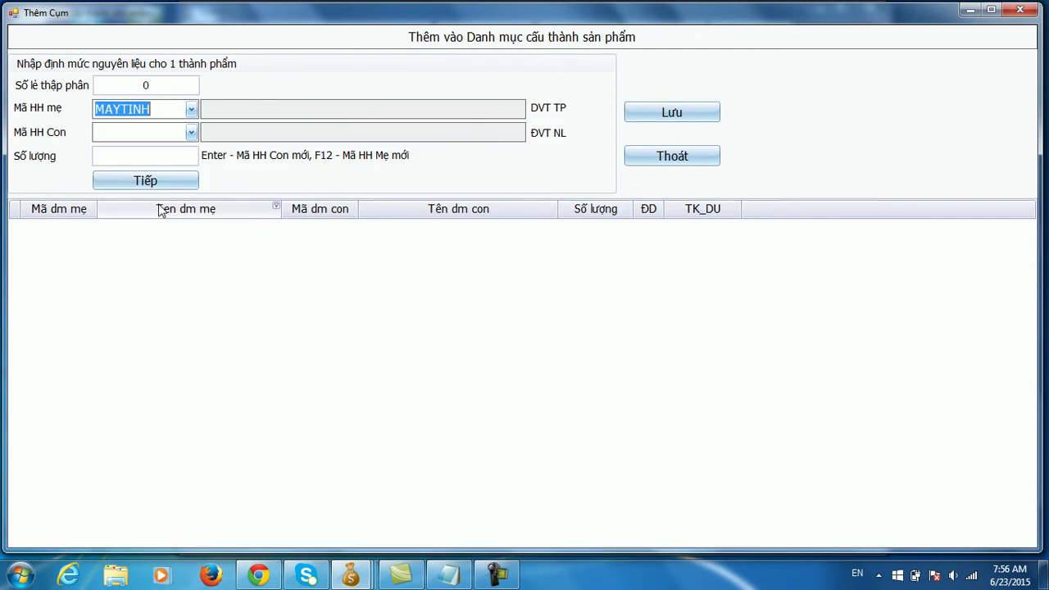
pyautogui.click(191, 134)
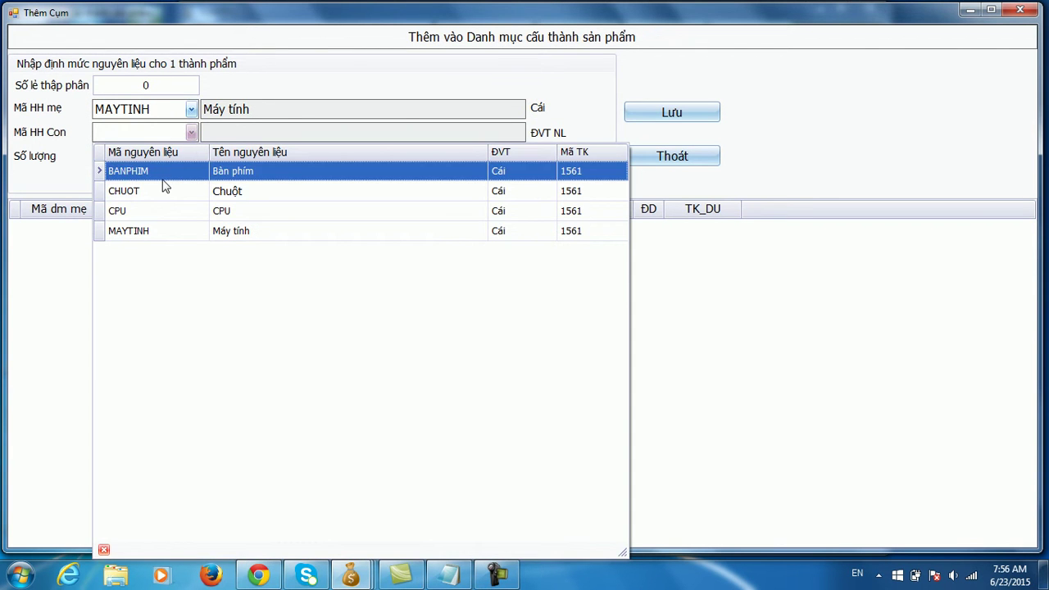
pyautogui.press('Return')
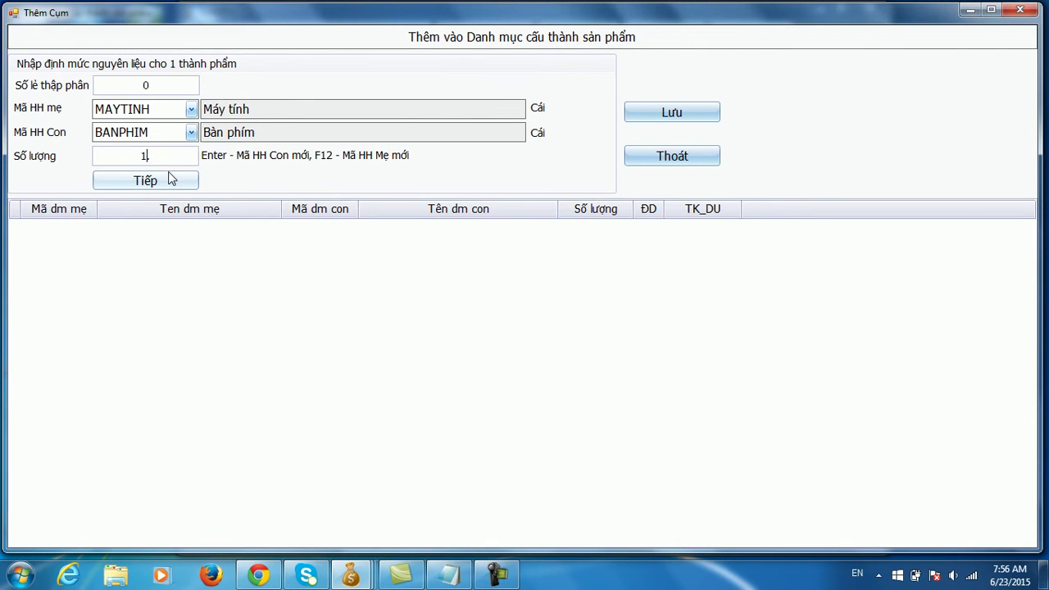
pyautogui.click(171, 179)
# Add child codes CHUOT and CPU to the MAYTINH composition, each with quantity 1
pyautogui.click(191, 133)
pyautogui.click(140, 190)
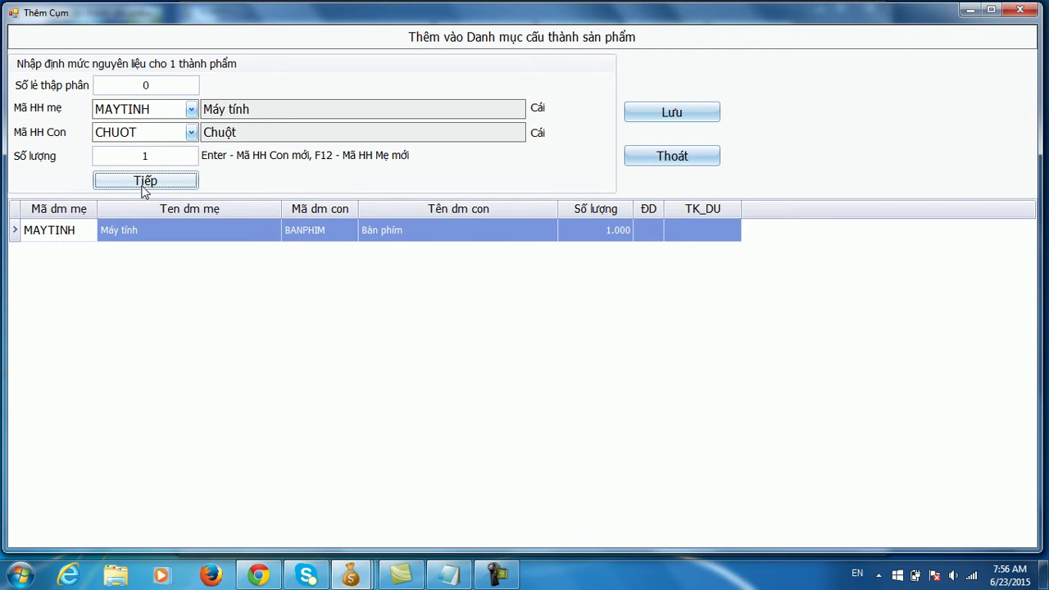
pyautogui.click(144, 181)
pyautogui.click(191, 133)
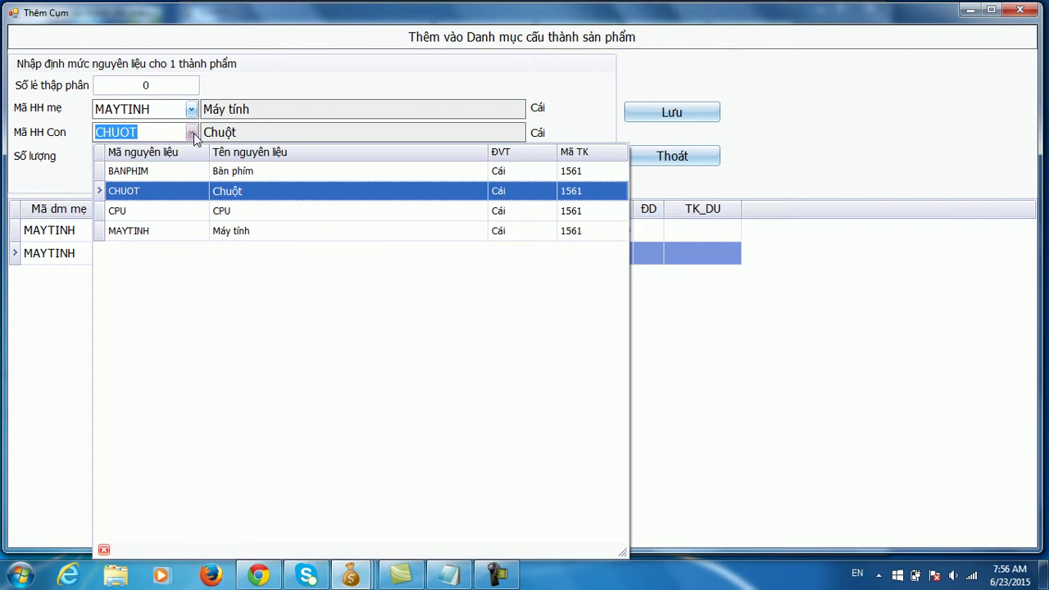
pyautogui.click(131, 214)
pyautogui.click(145, 180)
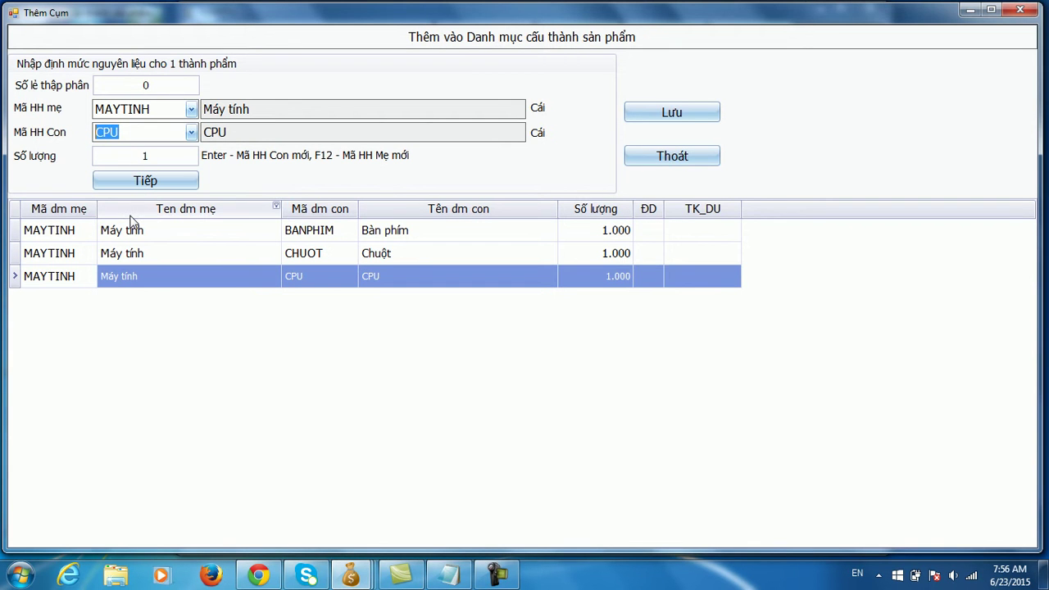
# Save the MAYTINH composition entries, exit the entry form and close the product composition list
pyautogui.click(673, 114)
pyautogui.click(513, 295)
pyautogui.click(671, 158)
pyautogui.click(496, 304)
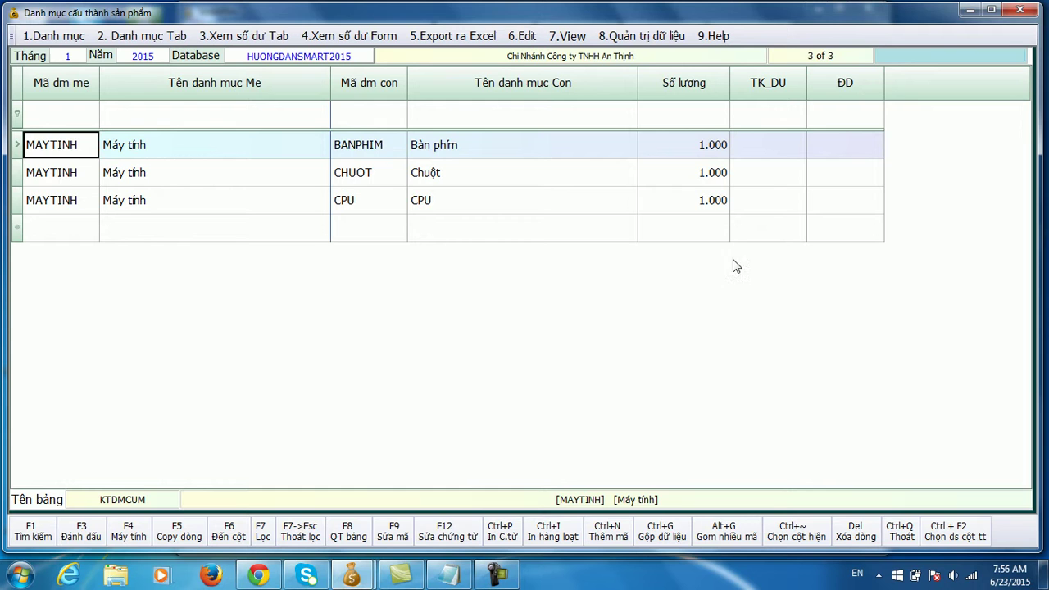
pyautogui.click(1020, 9)
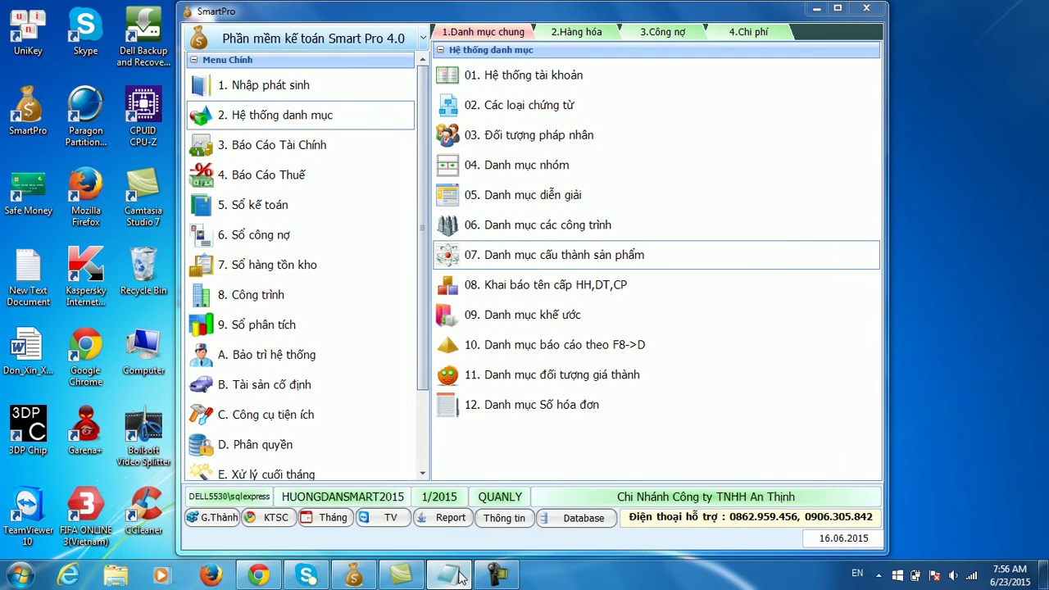
# Switch to Notepad and add the line "B3: Khai báo xuất kho hàng hóa theo cụm trong HDBR" below the notes
pyautogui.click(457, 576)
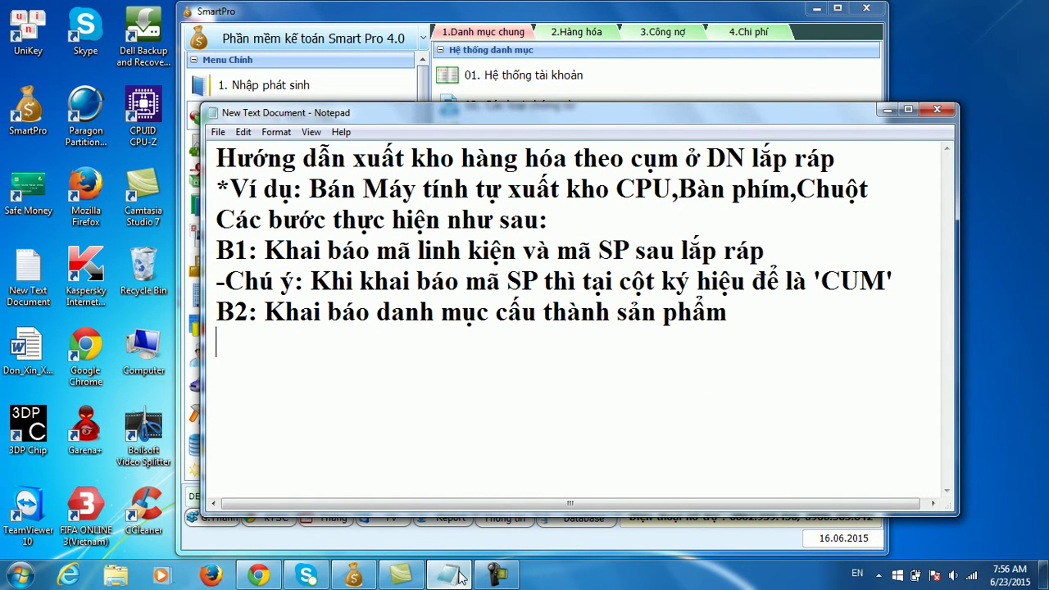
pyautogui.press('Return')
pyautogui.write('B3: Khai')
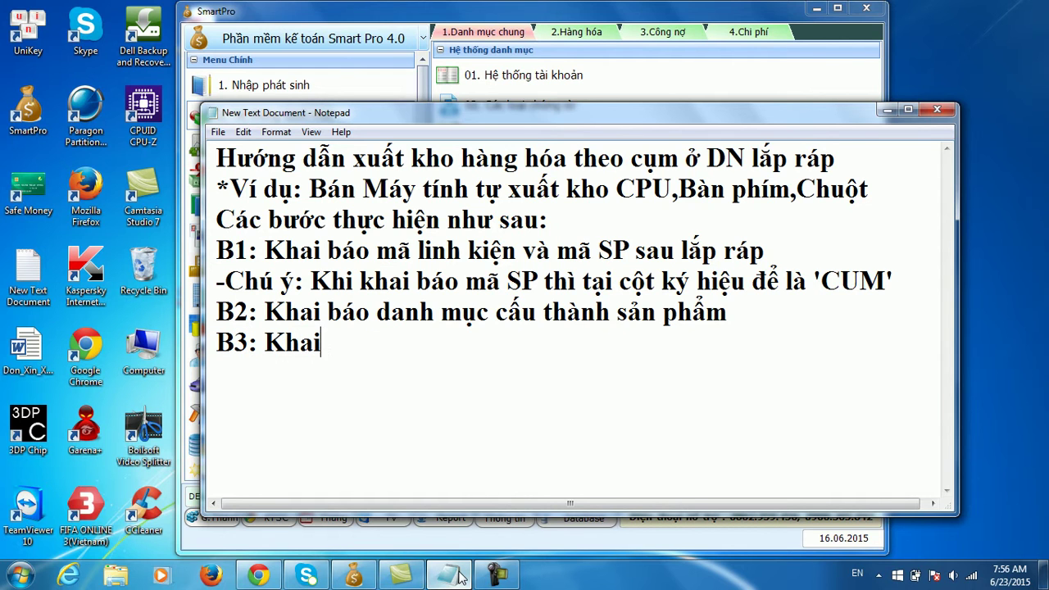
pyautogui.write(' báo xuất')
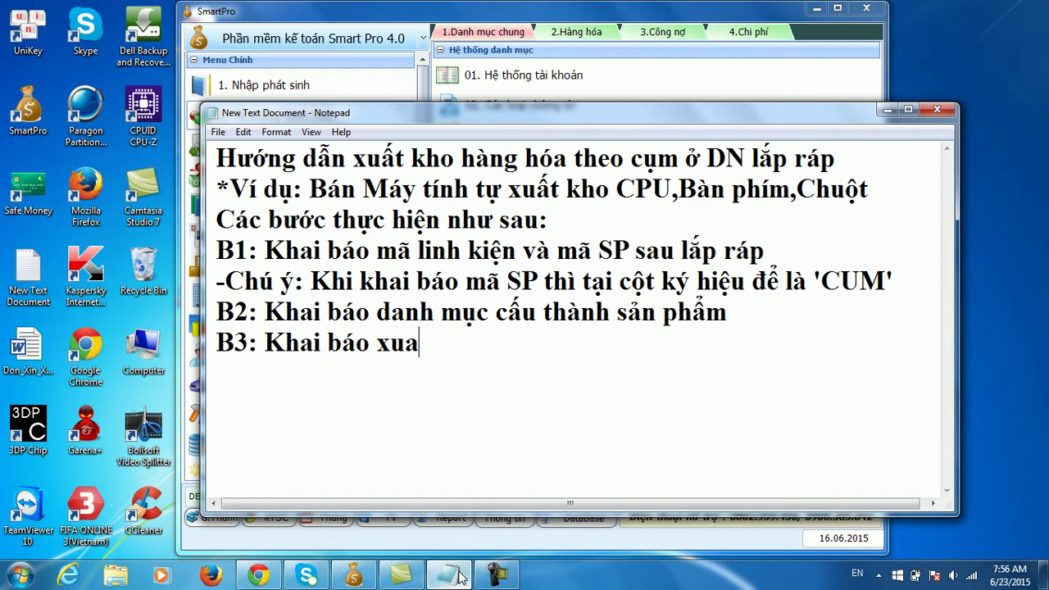
pyautogui.write(' kho')
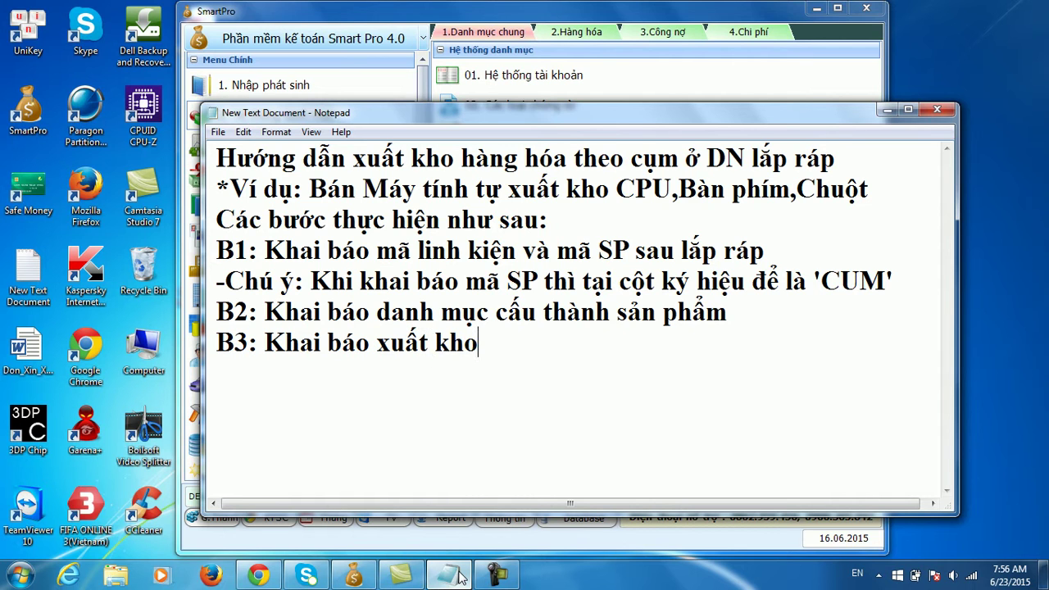
pyautogui.write(' haàng hóa theo cụm')
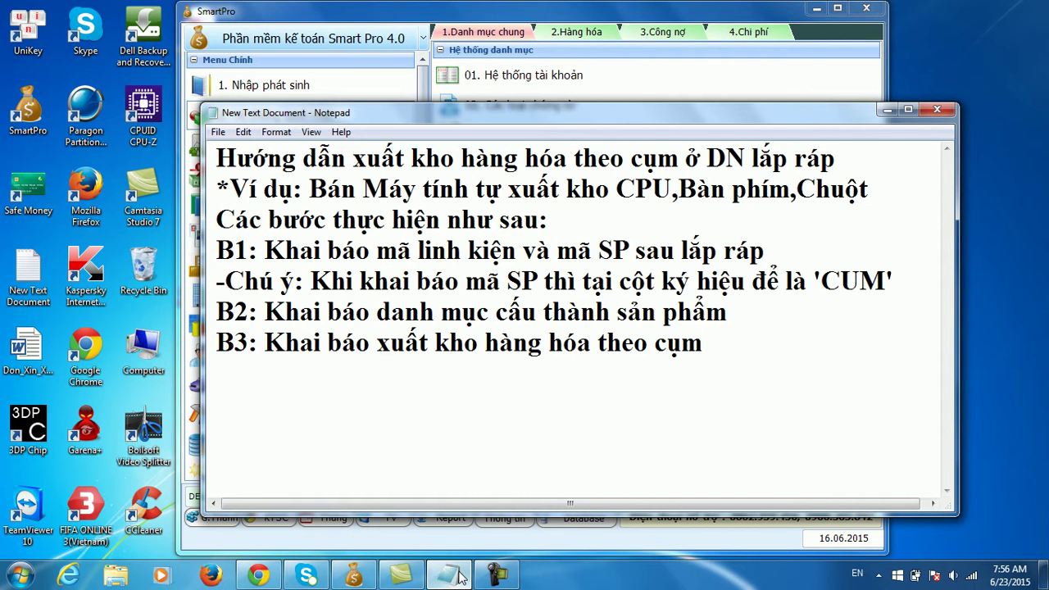
pyautogui.write(' trong')
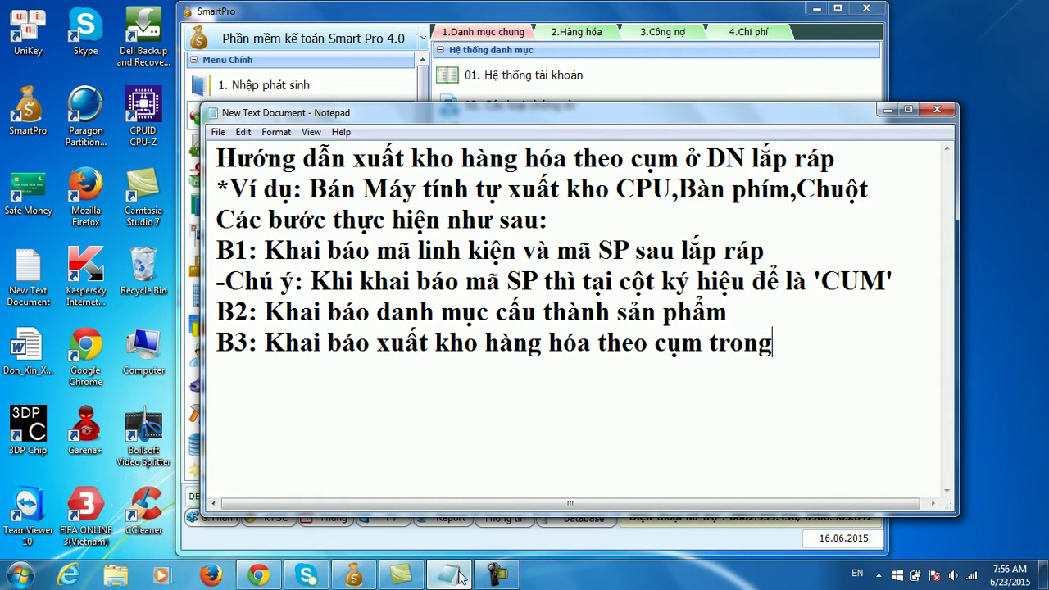
pyautogui.write(' HDBR')
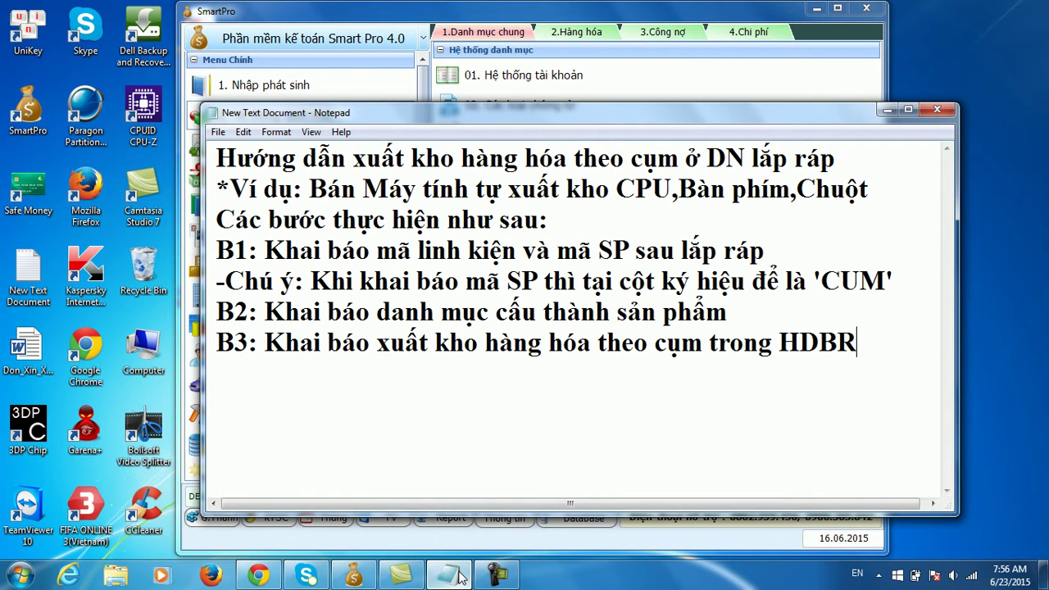
# Minimize the notes, open the document types list (Các loại chứng từ) in SmartPro and filter it to the HDBR row
pyautogui.click(886, 110)
pyautogui.click(591, 33)
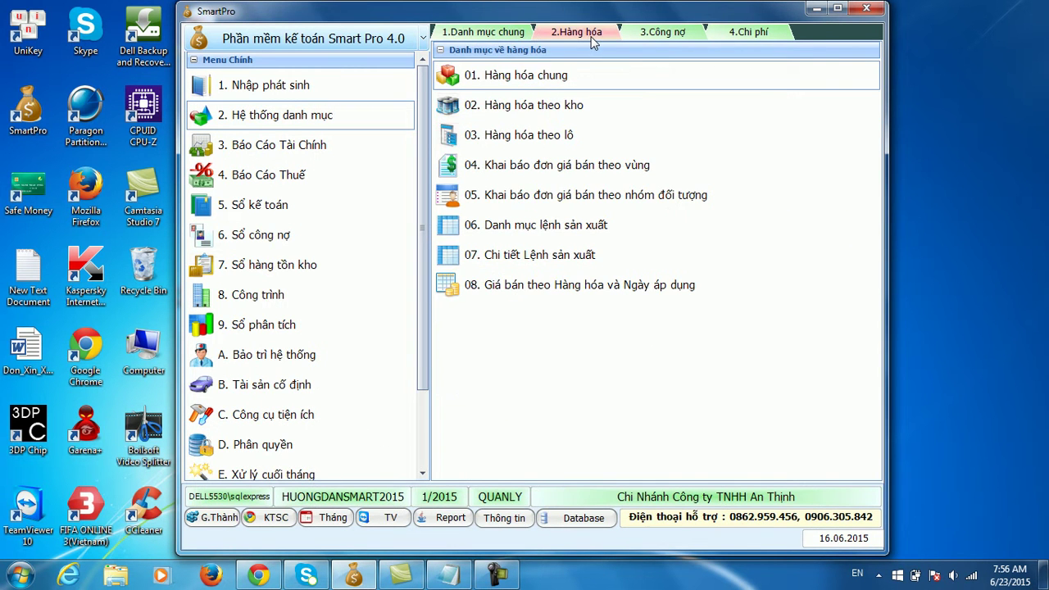
pyautogui.click(362, 114)
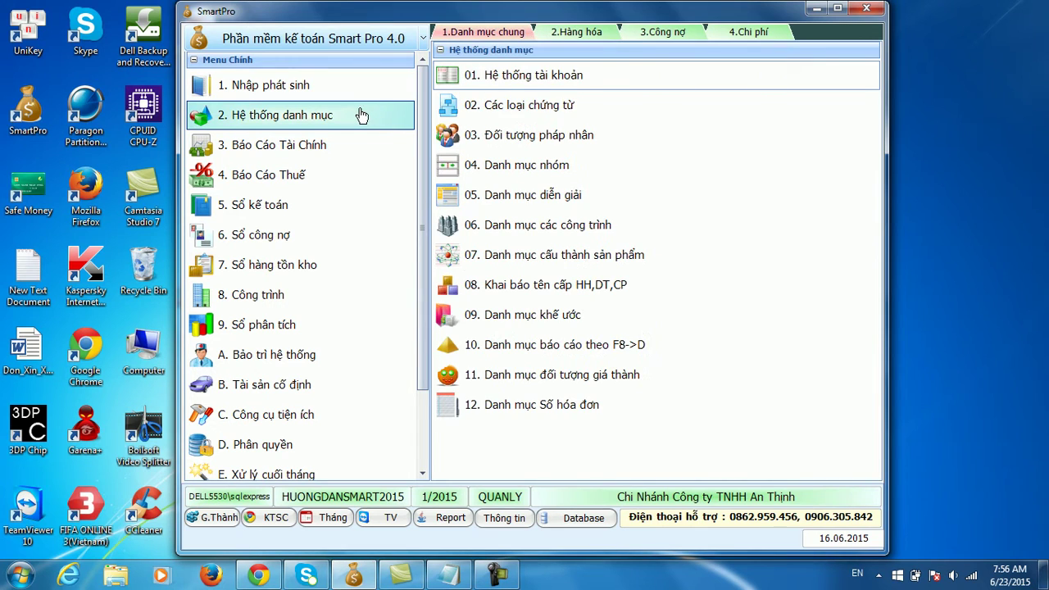
pyautogui.click(491, 113)
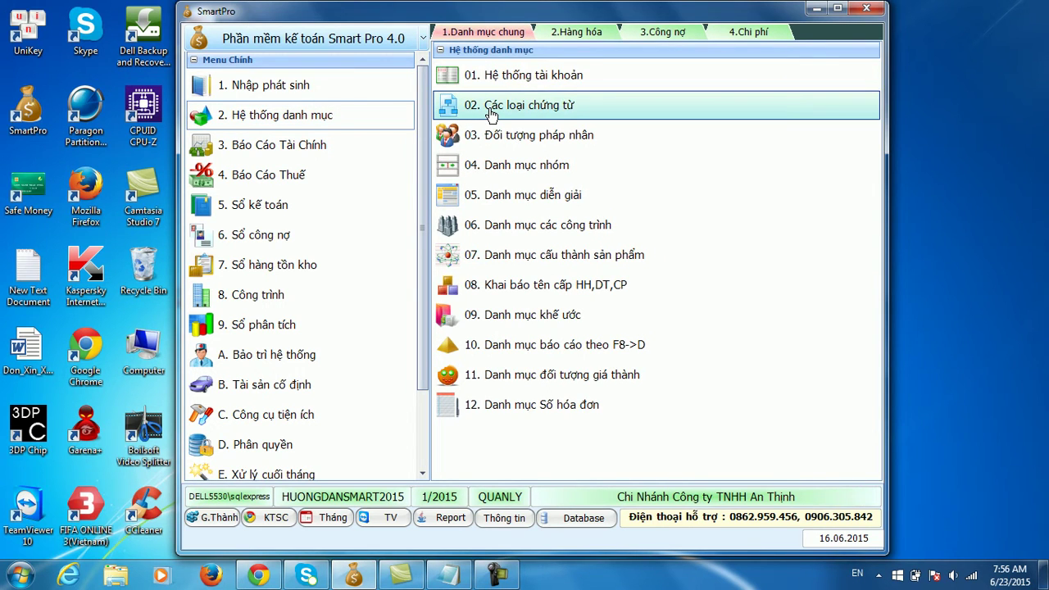
pyautogui.doubleClick(491, 114)
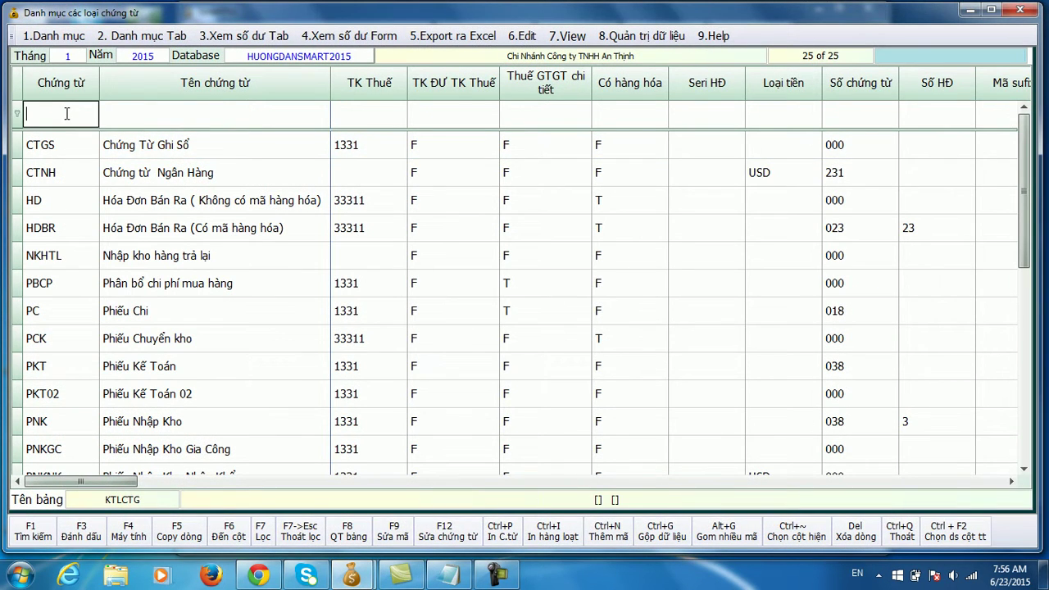
pyautogui.write('HDBR')
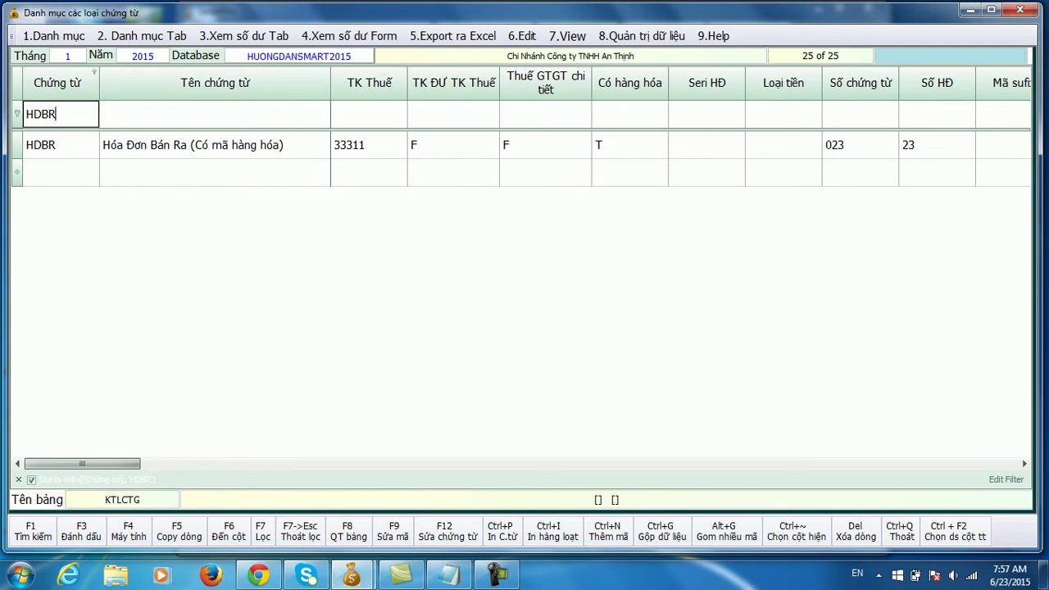
pyautogui.press('Down')
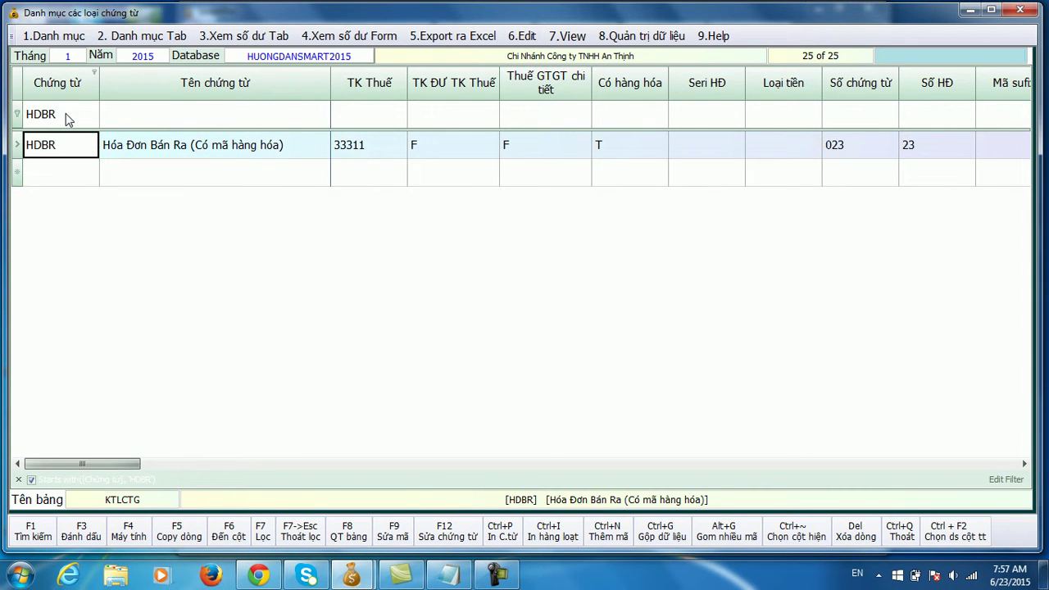
# Switch to Notepad and add the line "-Bạn dùng phím F6 để tìm nhanh đến cột khai báo như sau"
pyautogui.click(453, 576)
pyautogui.press('Return')
pyautogui.write('-Bạn d')
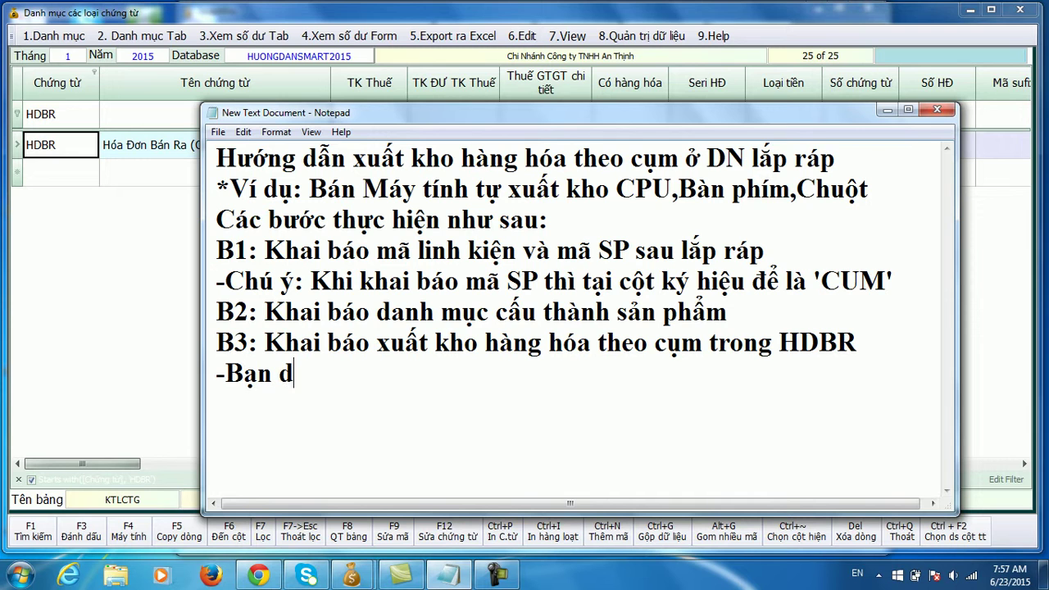
pyautogui.write('ungphím ')
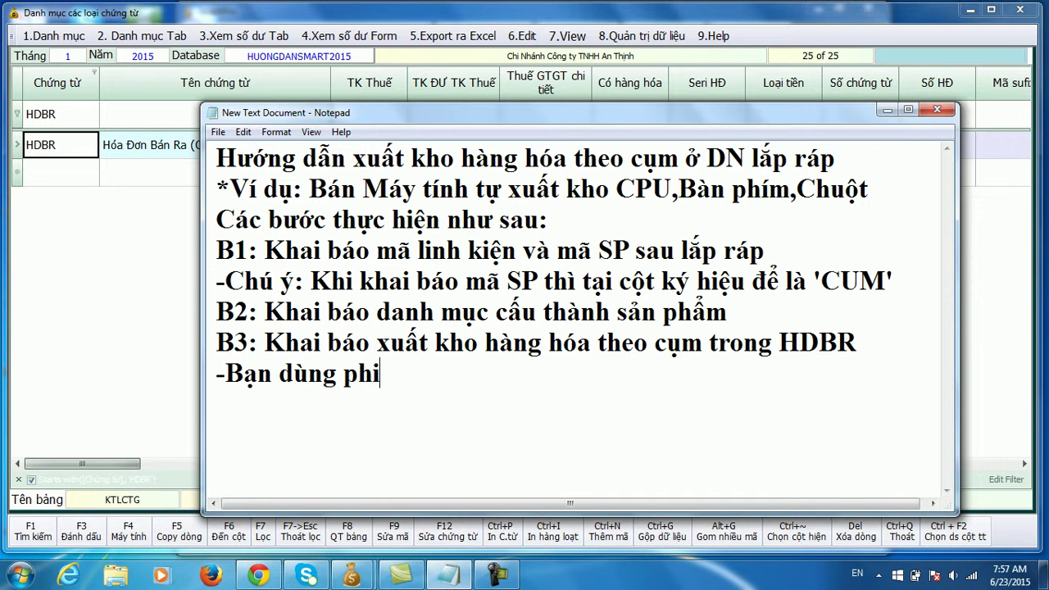
pyautogui.write('F6 ')
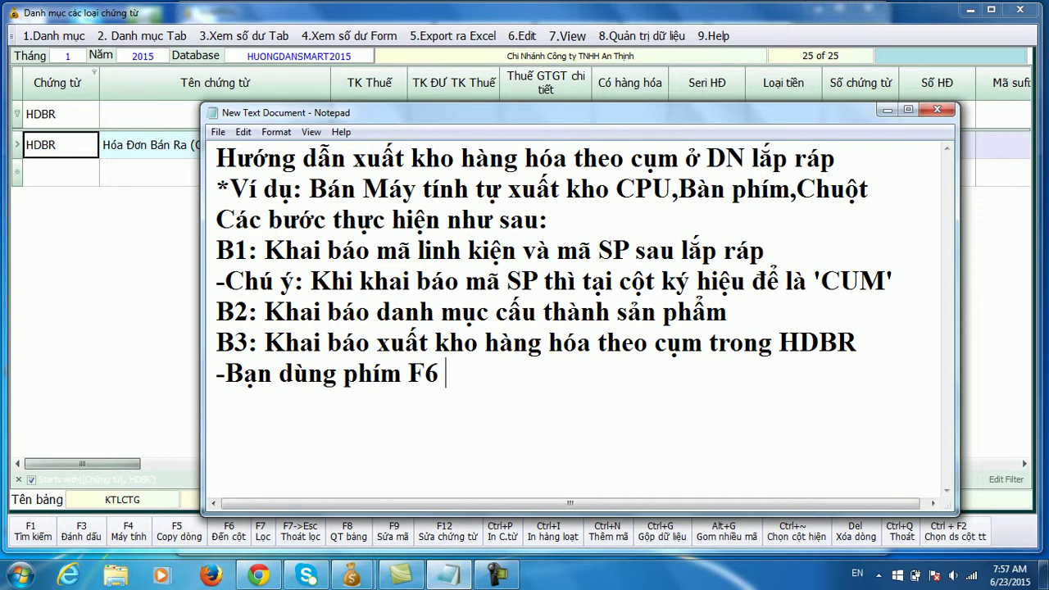
pyautogui.write('đe tìm nhan')
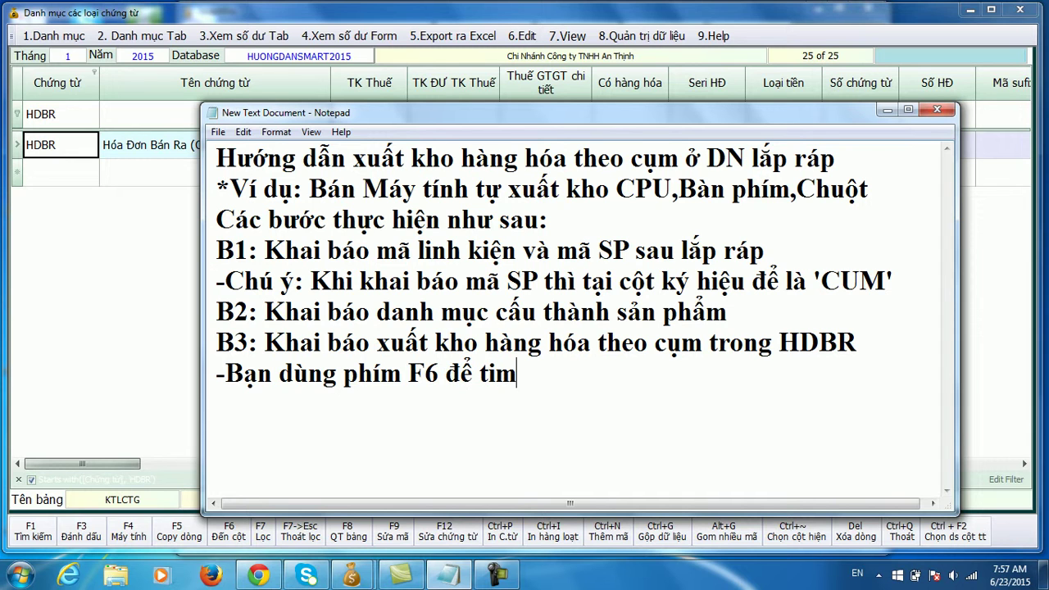
pyautogui.write('h đến')
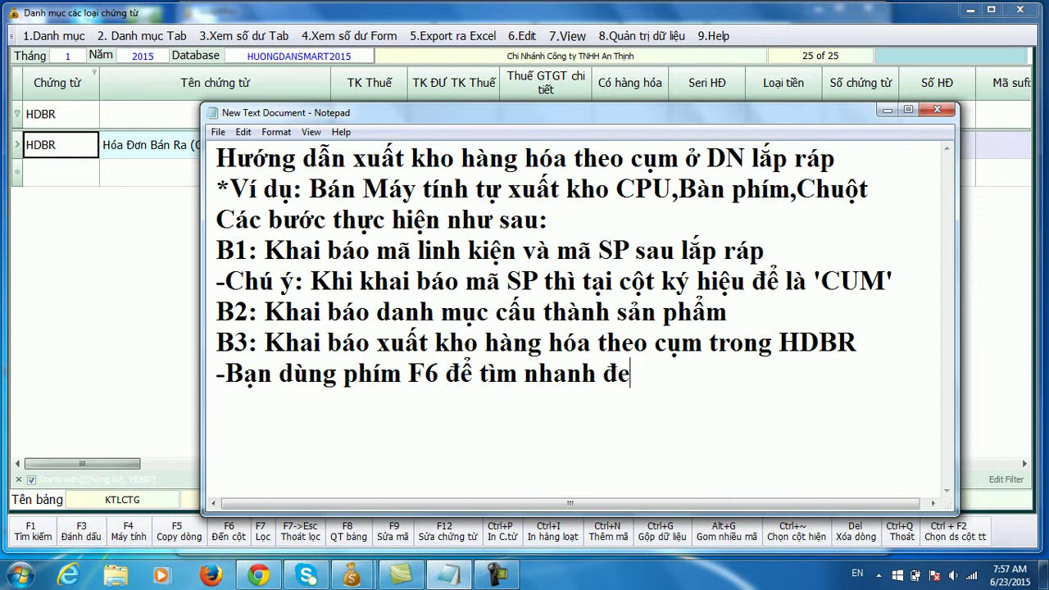
pyautogui.write(' côt')
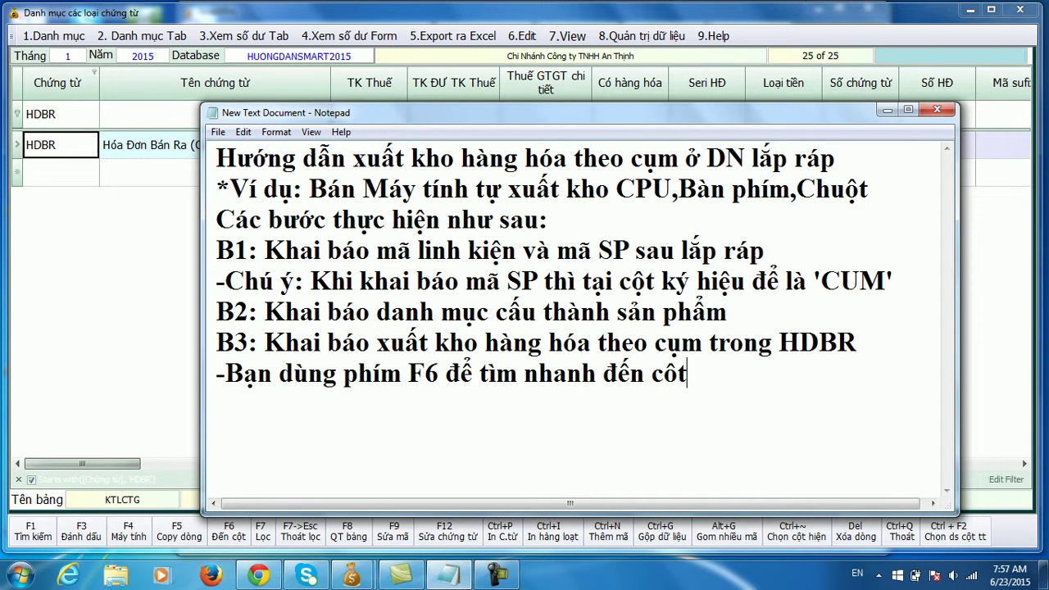
pyautogui.press('BackSpace')
pyautogui.press('BackSpace')
pyautogui.write('ột khai ')
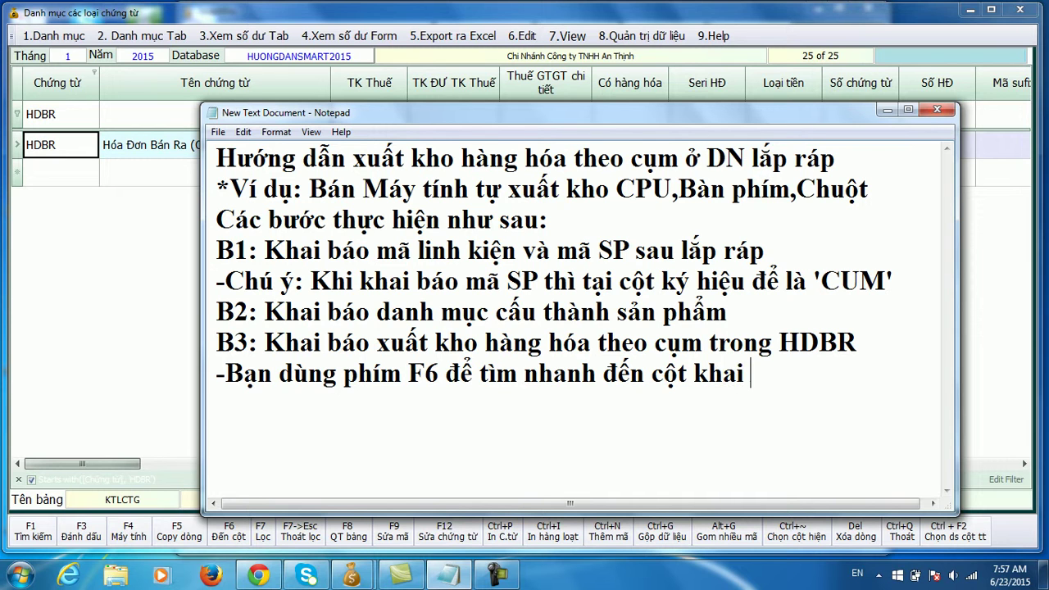
pyautogui.write('báo như sau')
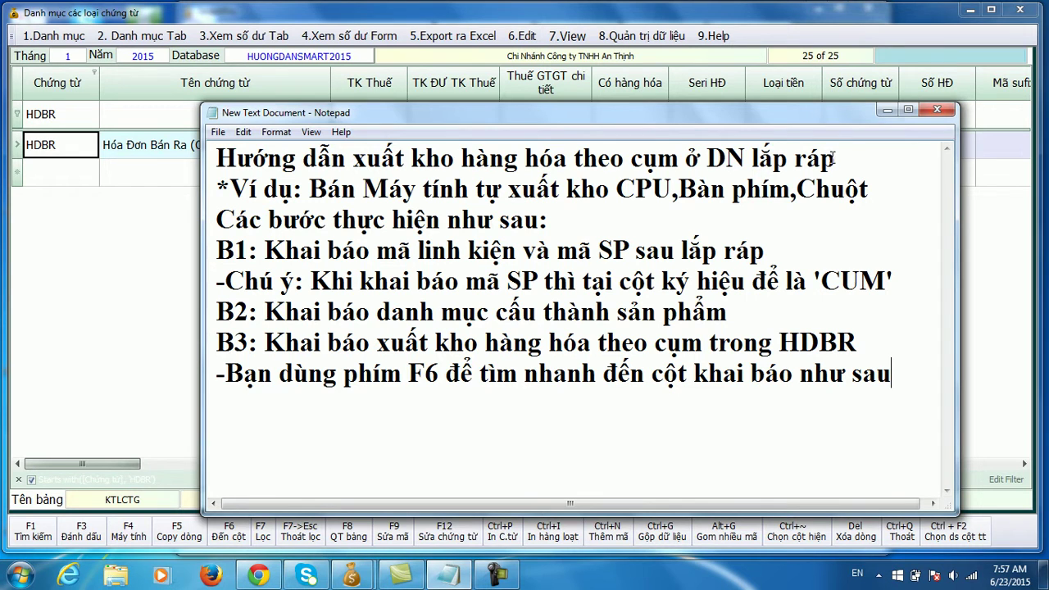
# Minimize the notes and jump to column XK_DM (Xuất kho theo cụm) in the HDBR row
pyautogui.click(887, 110)
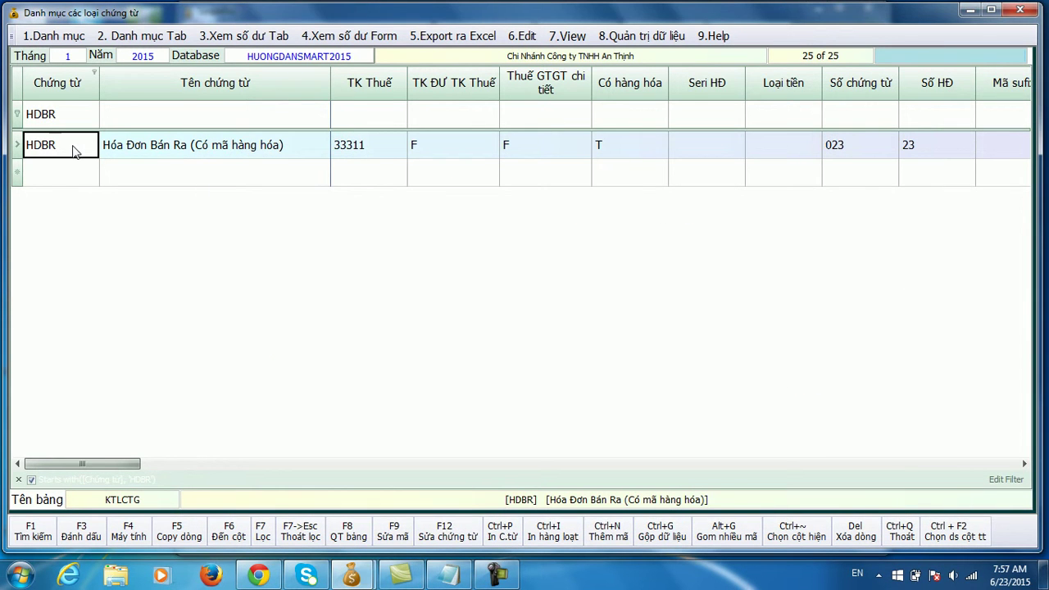
pyautogui.press('F6')
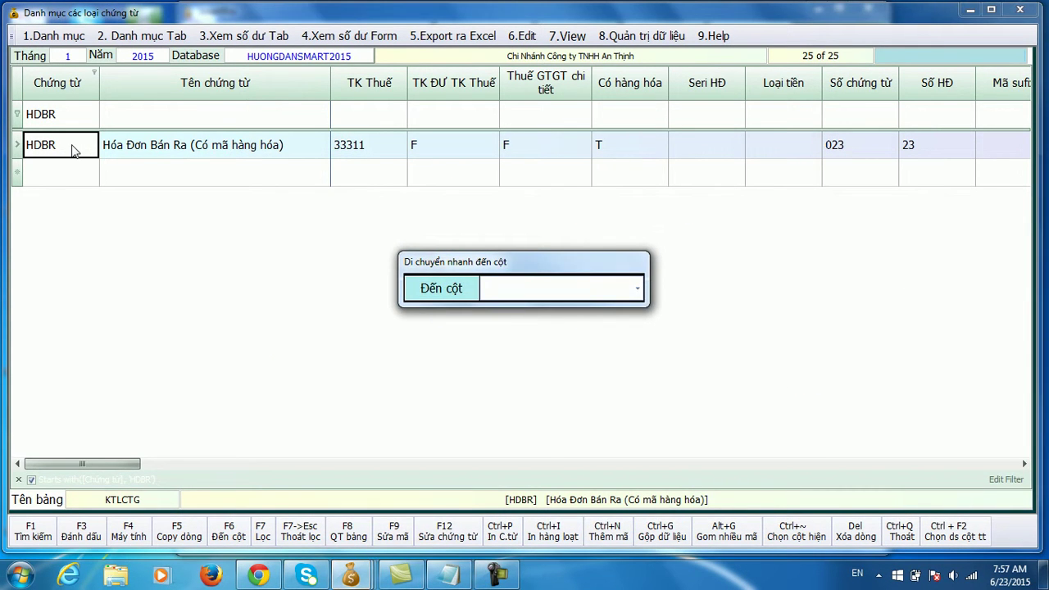
pyautogui.write('XK_')
pyautogui.write('DM')
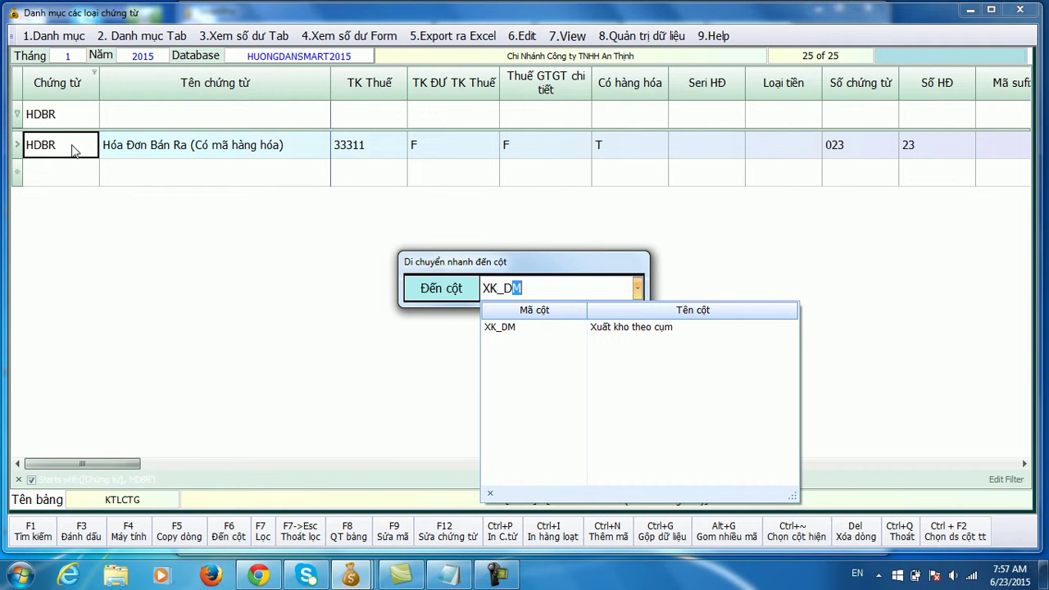
pyautogui.press('Return')
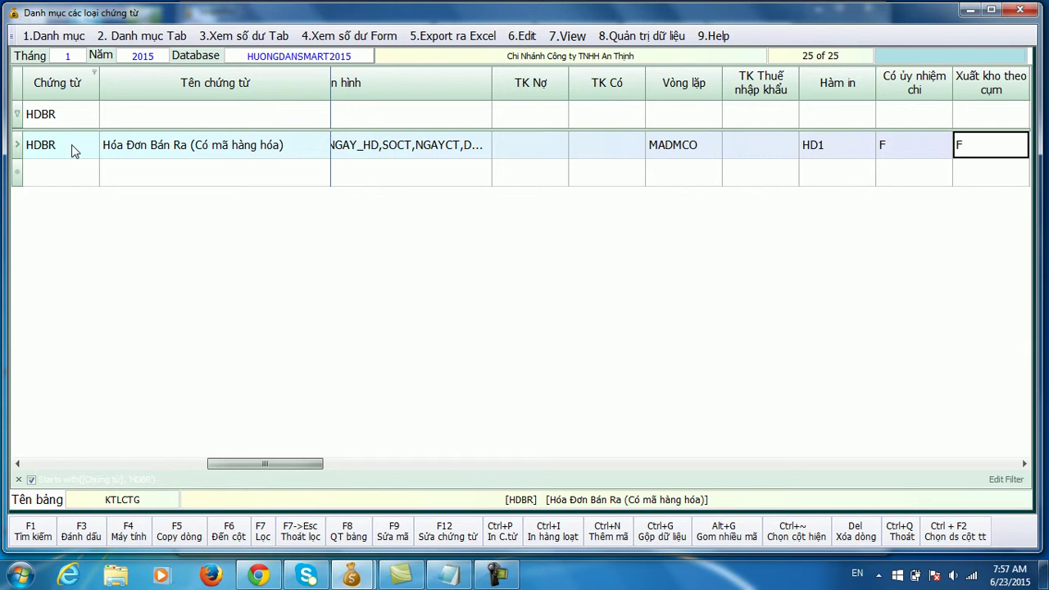
# Set Xuất kho theo cụm to C for HDBR and close the document types list
pyautogui.press('F9')
pyautogui.press('Return')
pyautogui.write('C')
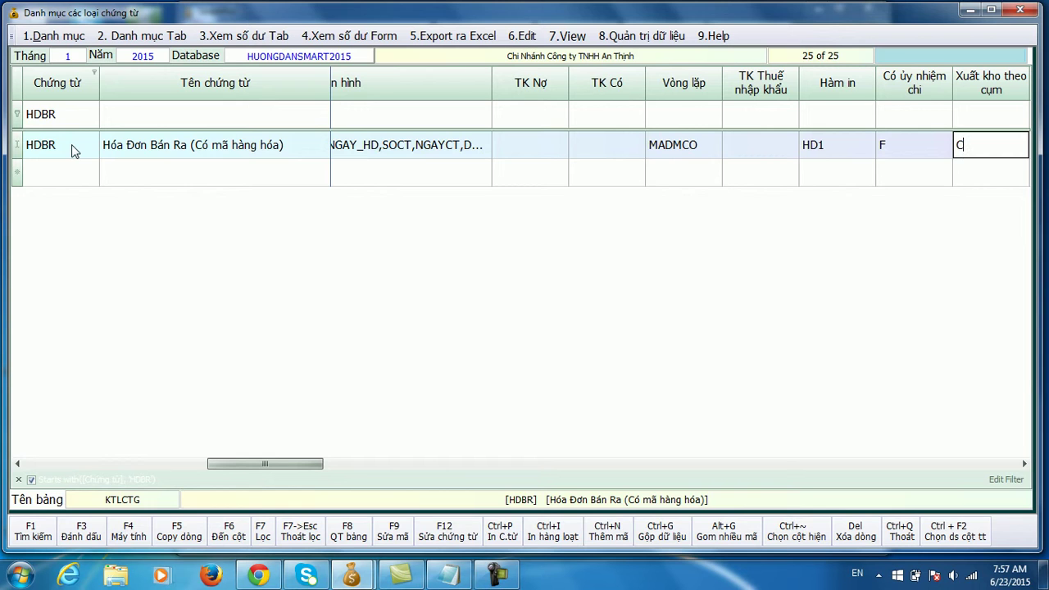
pyautogui.click(988, 175)
pyautogui.click(986, 154)
pyautogui.click(982, 171)
pyautogui.click(981, 155)
pyautogui.click(979, 149)
pyautogui.press('Return')
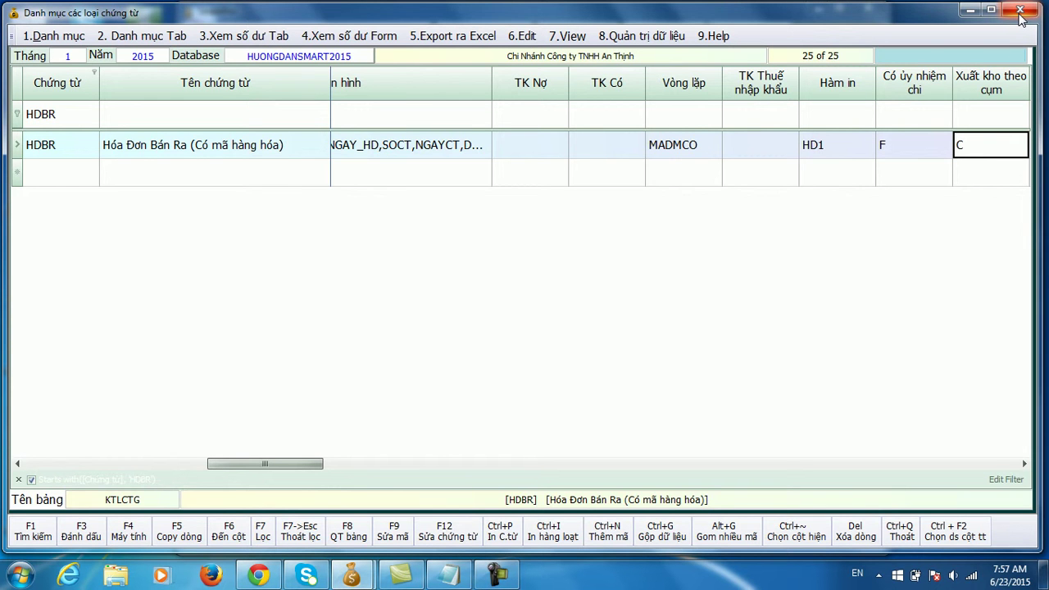
pyautogui.click(1021, 11)
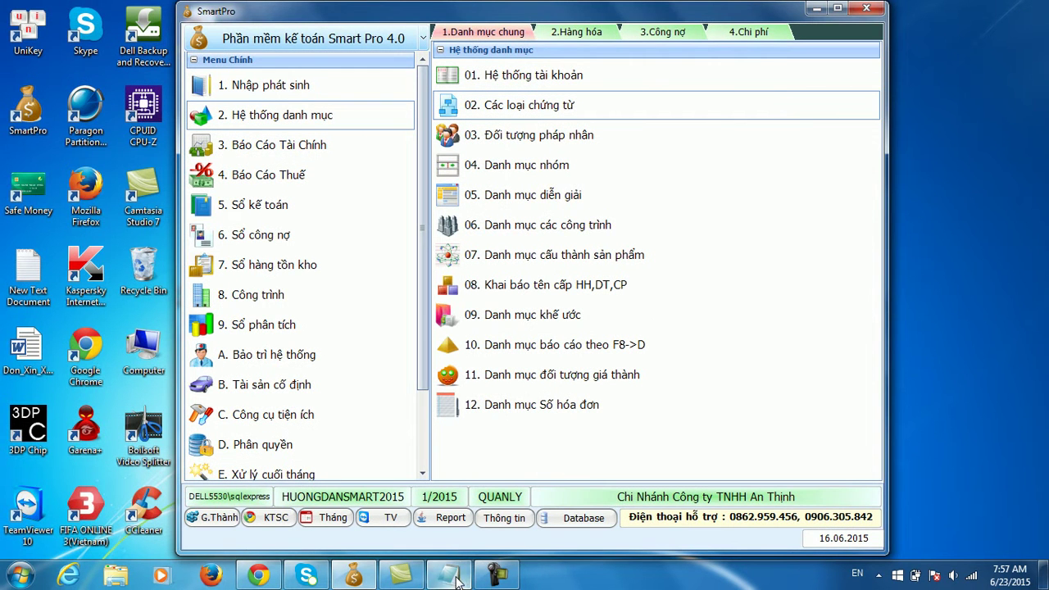
# Switch to Notepad, add the line "B4: Nhập HDBR và kiểm tra" below the notes and minimize the window
pyautogui.click(448, 576)
pyautogui.press('Return')
pyautogui.write('B4')
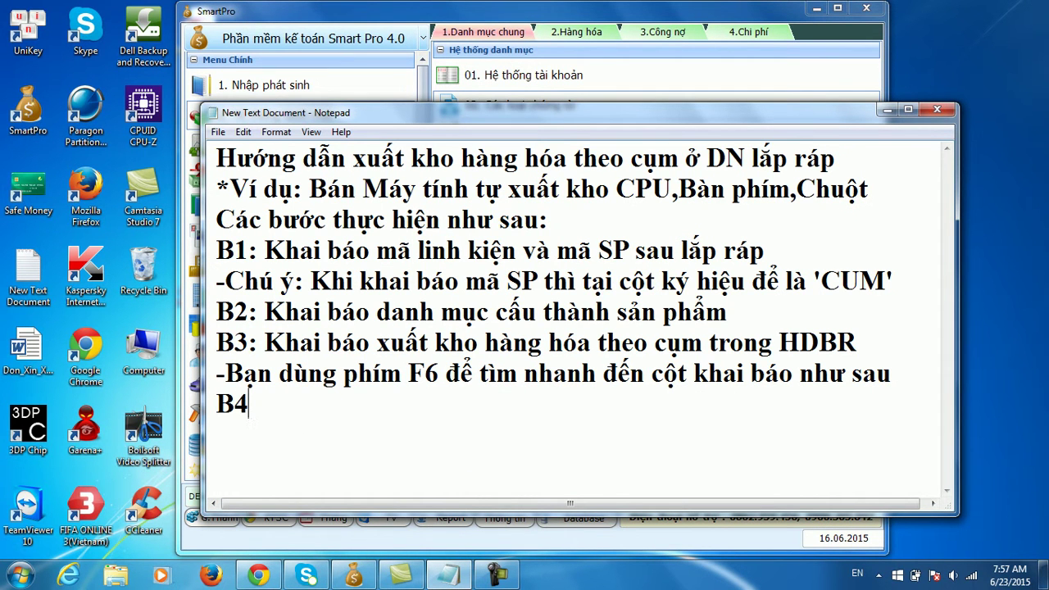
pyautogui.write(': Nhập')
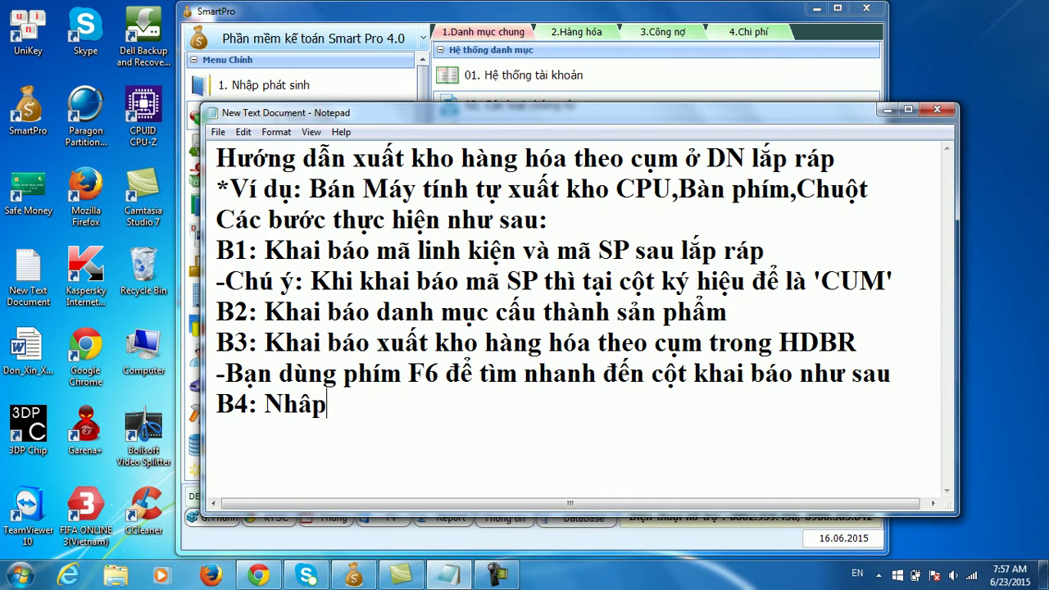
pyautogui.write(' HDBR ')
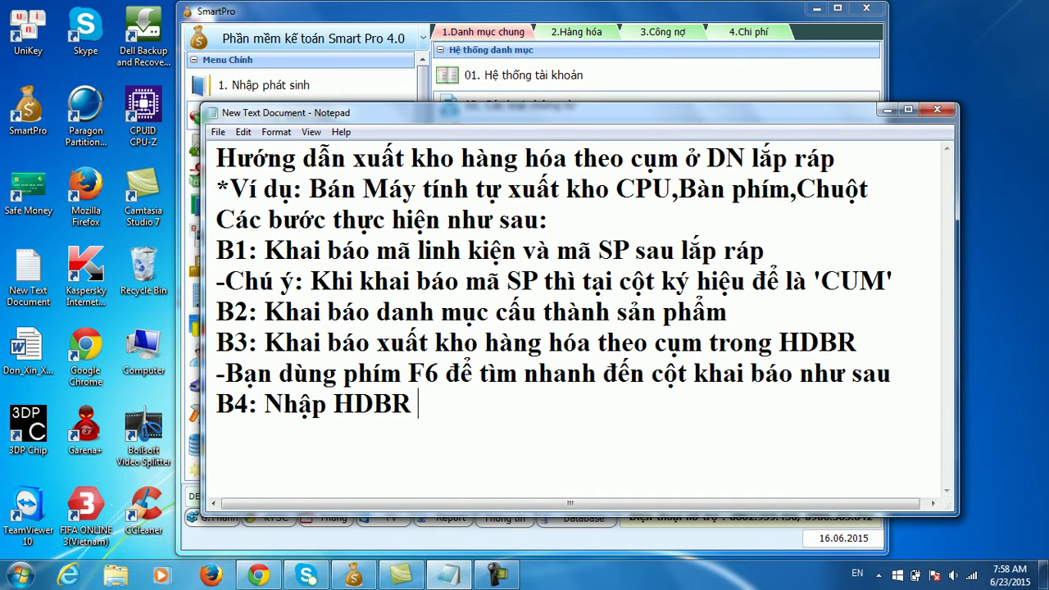
pyautogui.write('và kiểm tra')
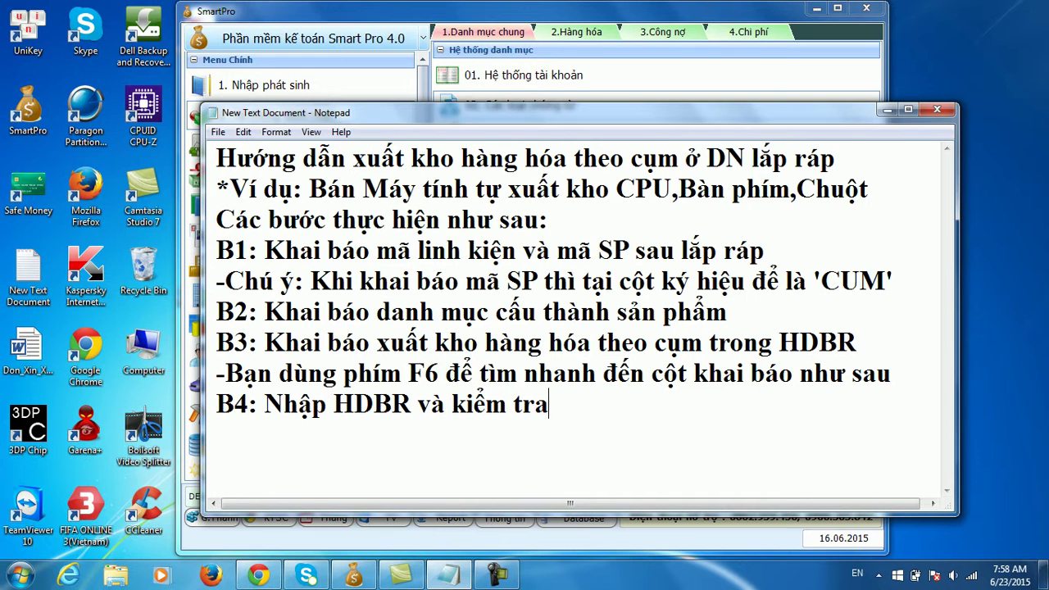
pyautogui.click(888, 109)
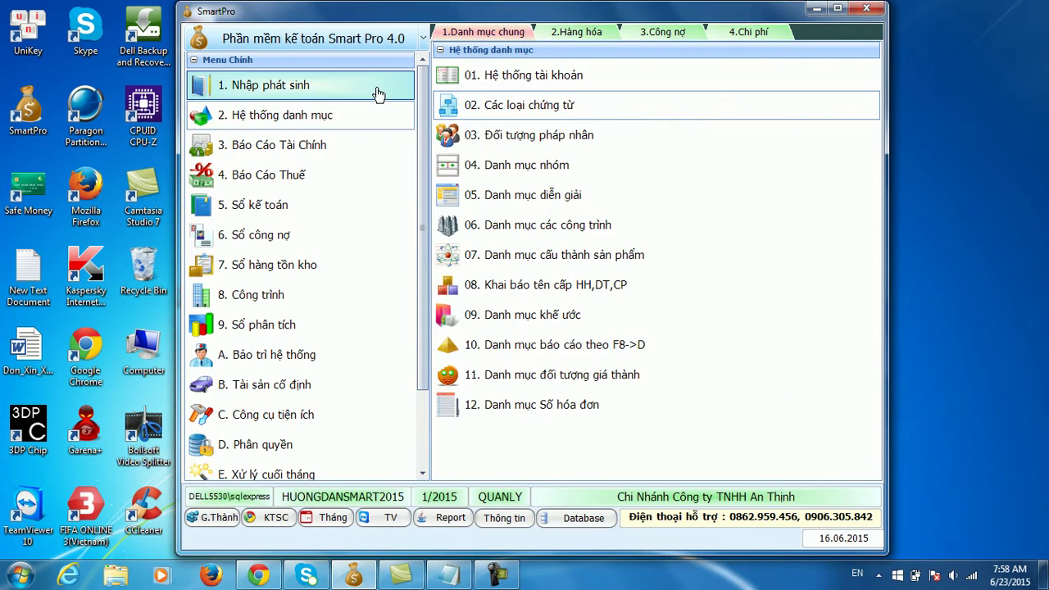
# Open the Nhập phát sinh transaction entry form and start a new document of type HDBR
pyautogui.click(378, 92)
pyautogui.click(540, 75)
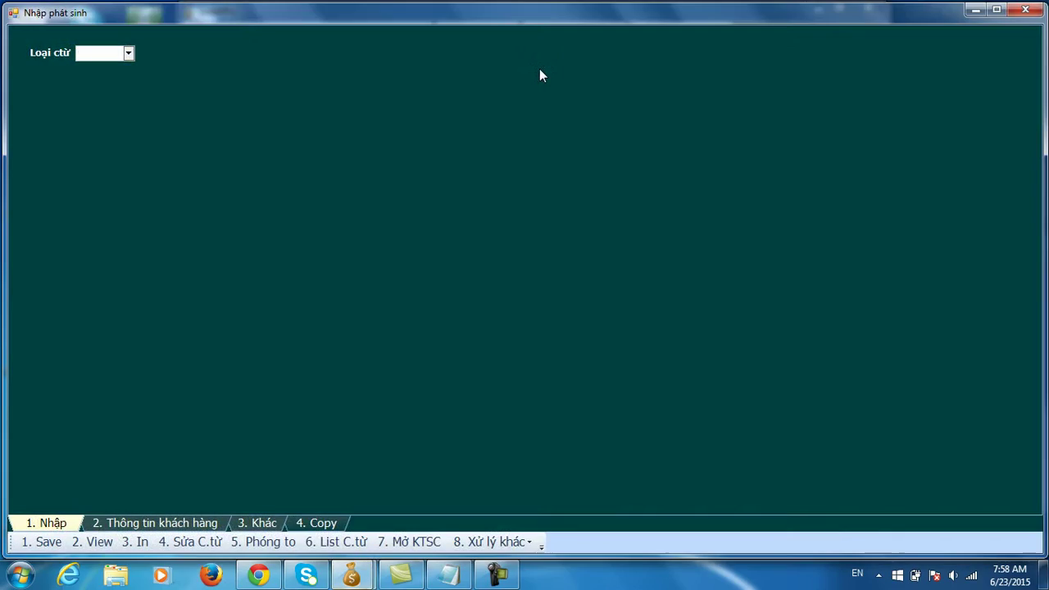
pyautogui.write('HDBR')
pyautogui.press('Return')
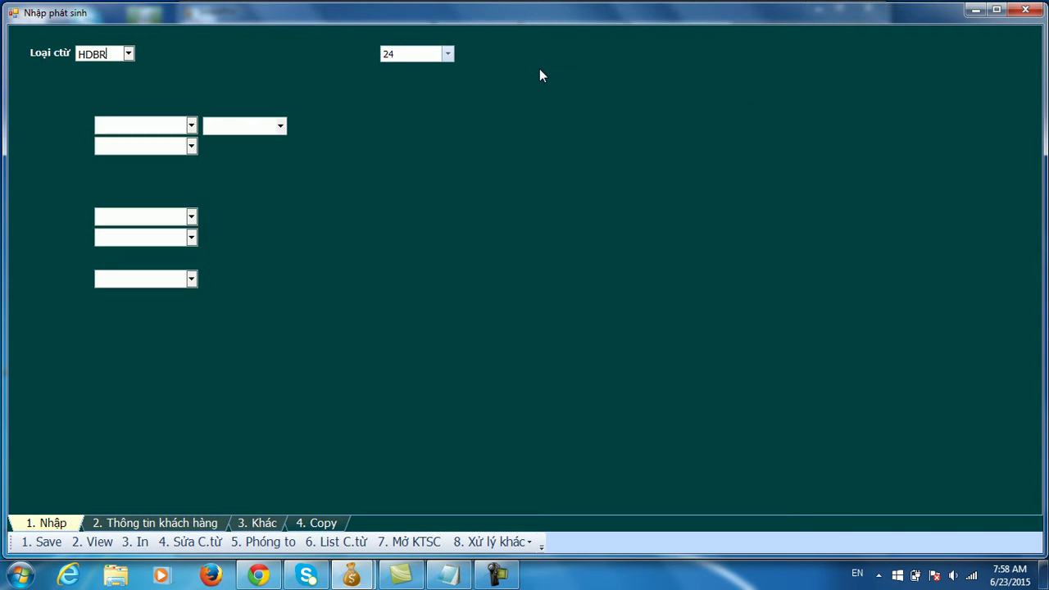
pyautogui.press('Return')
pyautogui.press('Return')
pyautogui.press('Return')
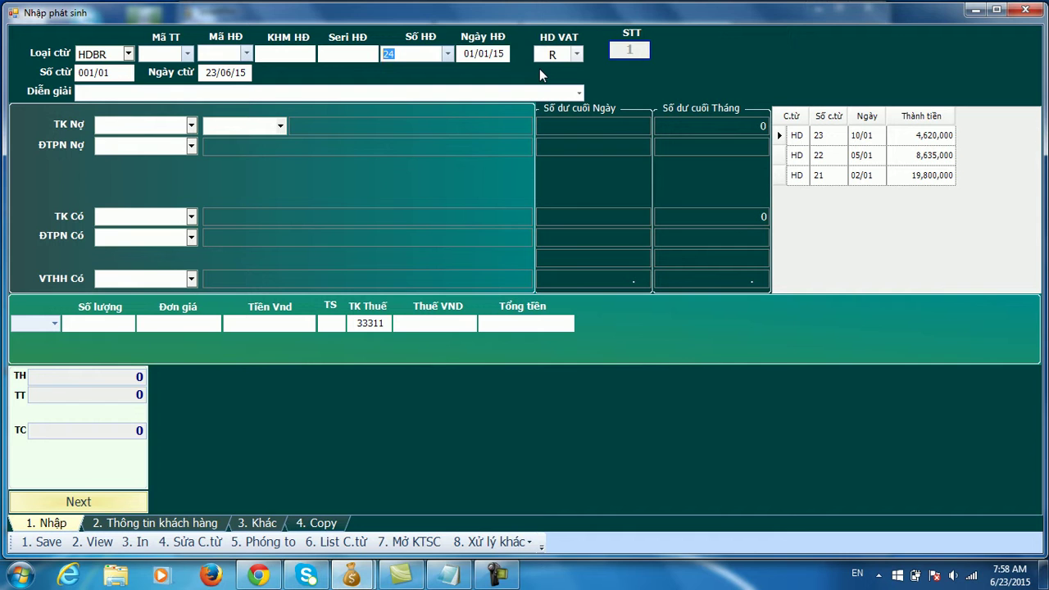
# Accept the proposed invoice number and the date 01/01/15, and pick the first customer for the HDBR invoice
pyautogui.press('Return')
pyautogui.press('Return')
pyautogui.press('Return')
pyautogui.press('Down')
pyautogui.press('Return')
pyautogui.press('Return')
pyautogui.press('Return')
pyautogui.press('Return')
pyautogui.press('Return')
pyautogui.press('Return')
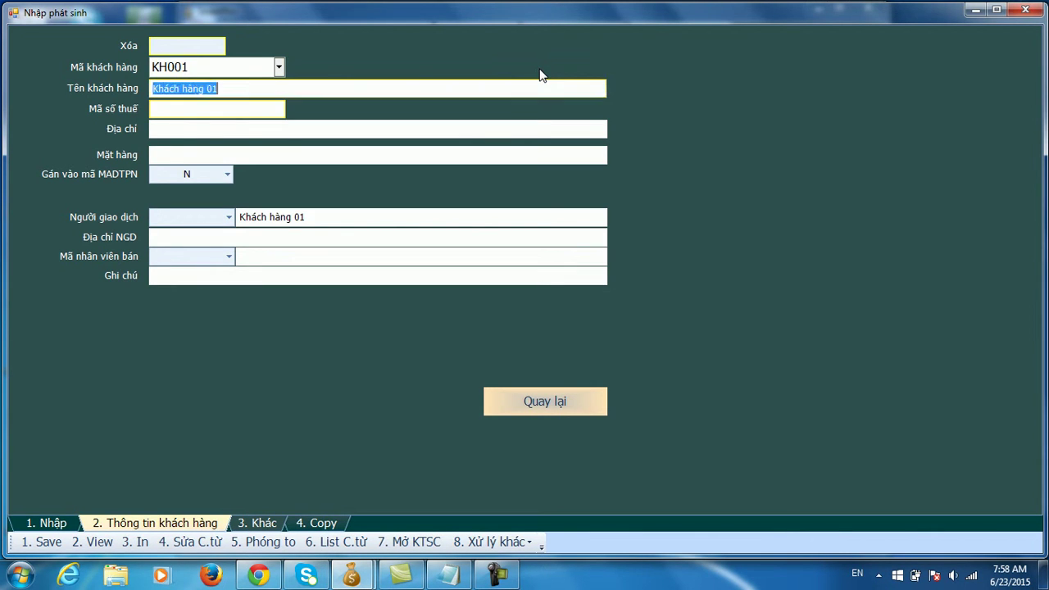
# Accept the remaining customer details as proposed and return to the invoice's description field
pyautogui.press('Return')
pyautogui.press('Return')
pyautogui.press('Return')
pyautogui.press('Return')
pyautogui.press('Return')
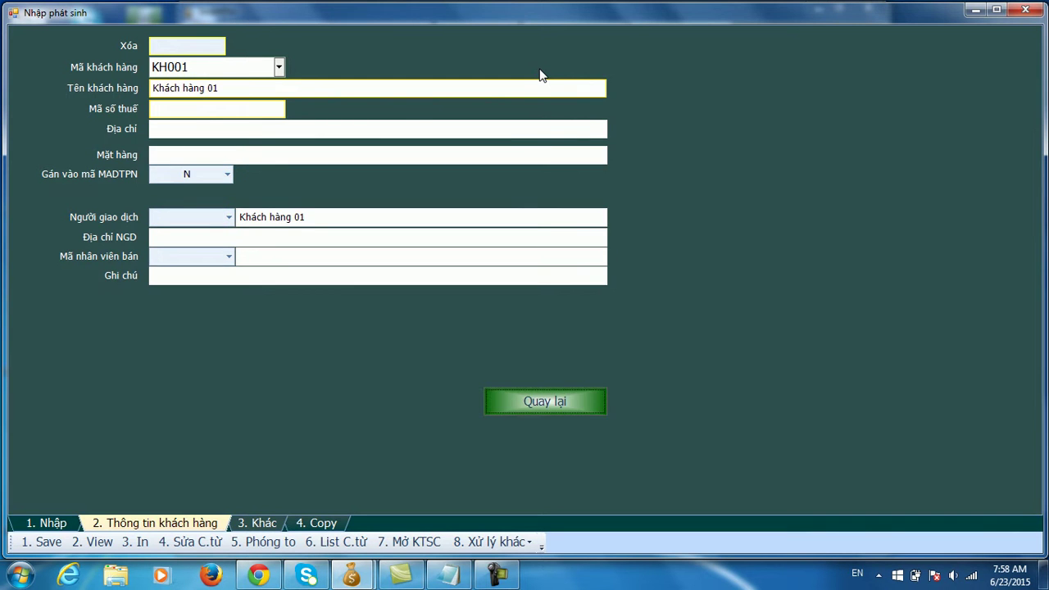
pyautogui.press('Return')
pyautogui.press('Return')
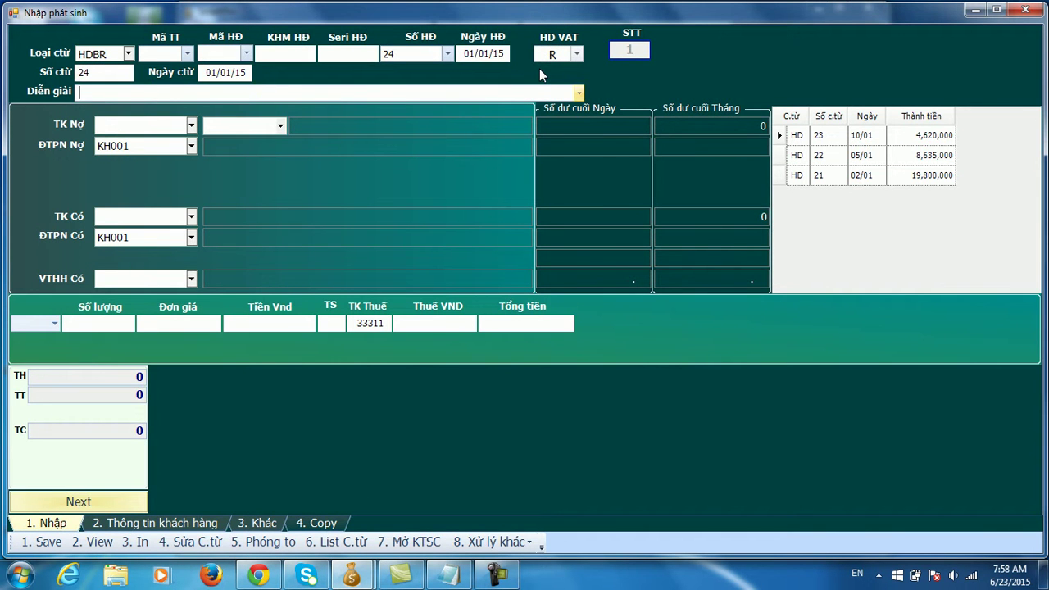
# Enter the description "Bán máy tính" and set the debit account to 1111 with the proposed debit party
pyautogui.write('Bán may')
pyautogui.press('Return')
pyautogui.write('131')
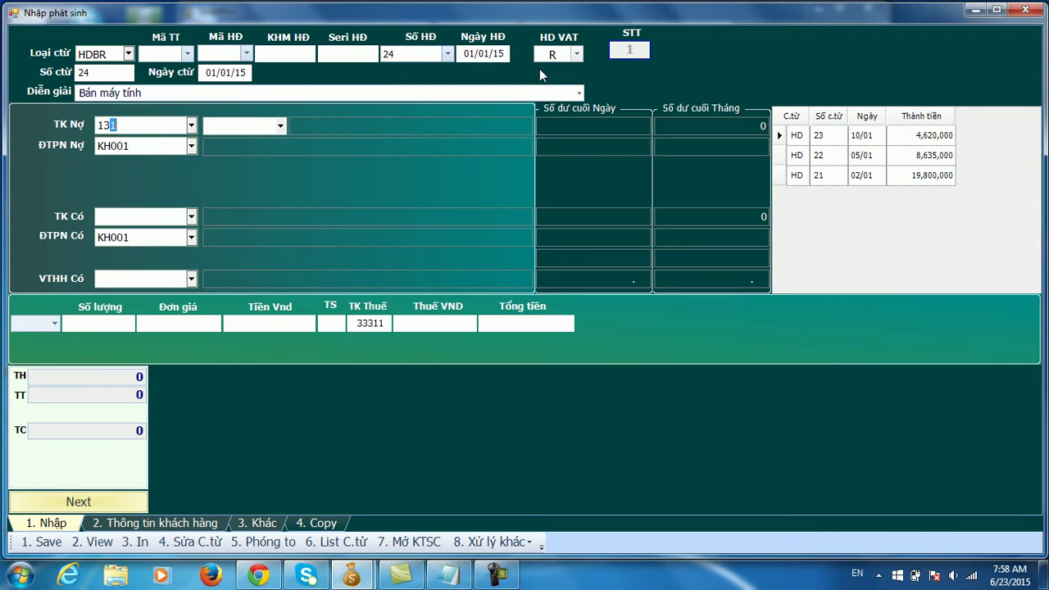
pyautogui.press('BackSpace')
pyautogui.press('BackSpace')
pyautogui.write('1')
pyautogui.press('Return')
pyautogui.press('Return')
pyautogui.press('Return')
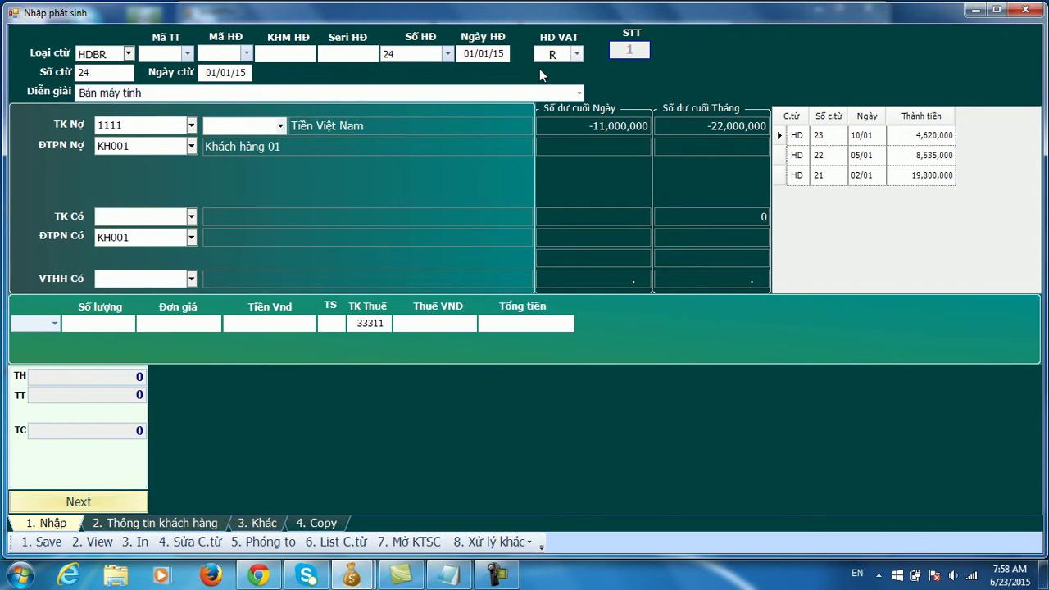
# Set the credit account to 5111 with the proposed party and choose MAYTINH as the issued goods item
pyautogui.write('5111')
pyautogui.press('Return')
pyautogui.press('Return')
pyautogui.write('MAYTINH')
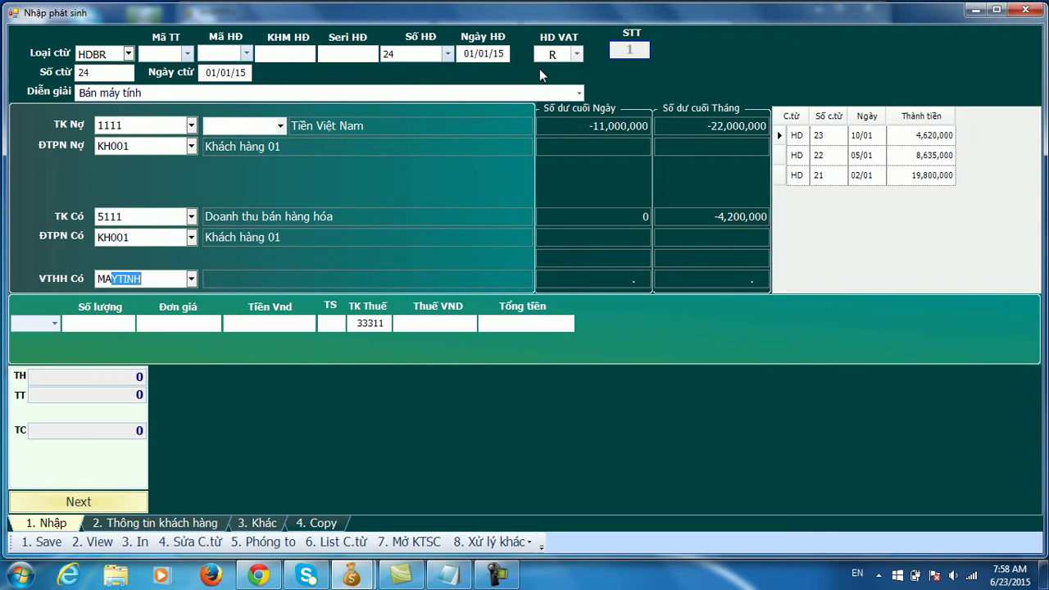
pyautogui.press('Return')
# Enter quantity 1, unit price 20,000,000 and a 10% tax rate for the MAYTINH line, accepting the calculated amounts
pyautogui.write('1')
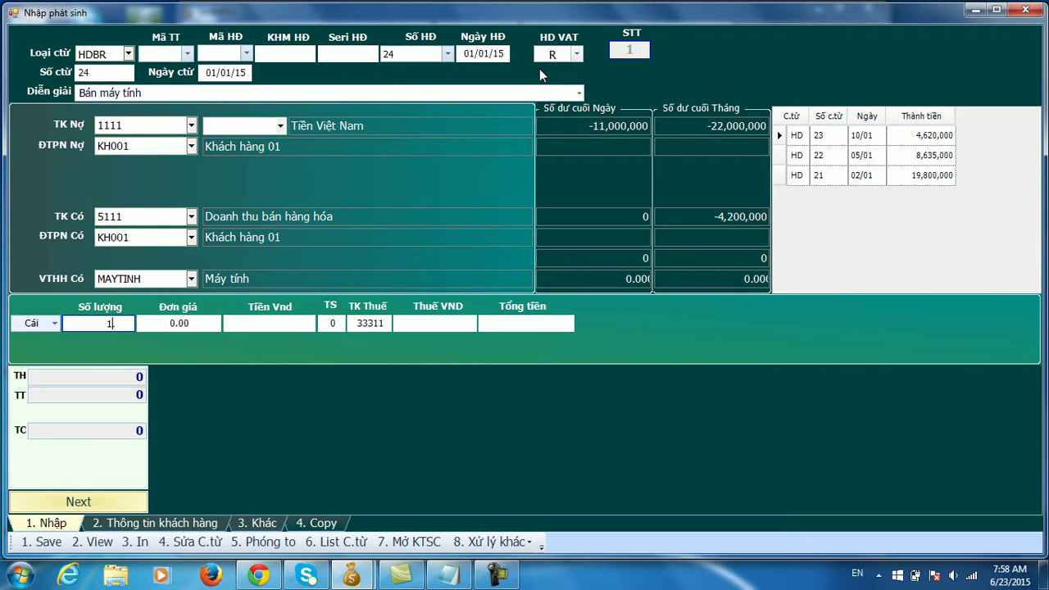
pyautogui.press('Return')
pyautogui.write('20,000,000')
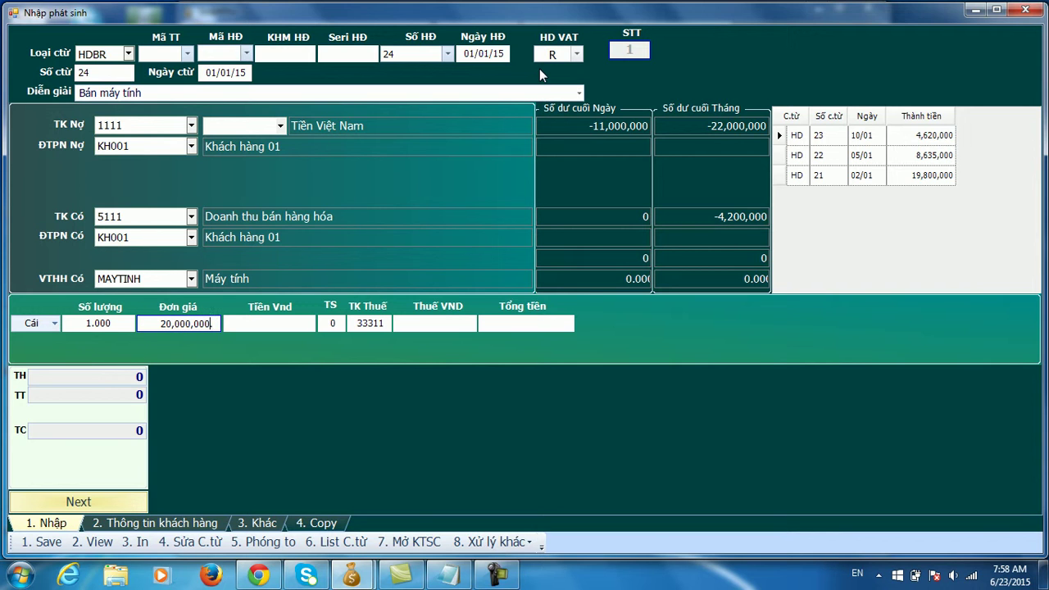
pyautogui.press('Return')
pyautogui.press('Return')
pyautogui.write('10')
pyautogui.press('Return')
pyautogui.press('Return')
pyautogui.press('Return')
pyautogui.press('Return')
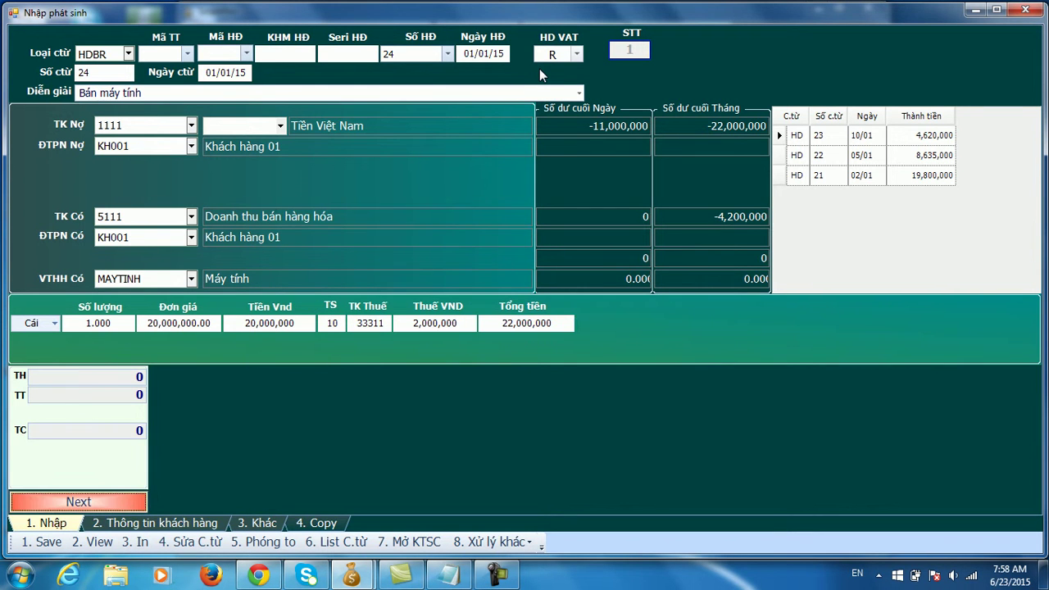
# Add the line to the invoice, save the HDBR document and close the entry form
pyautogui.press('Return')
pyautogui.press('F12')
pyautogui.press('Return')
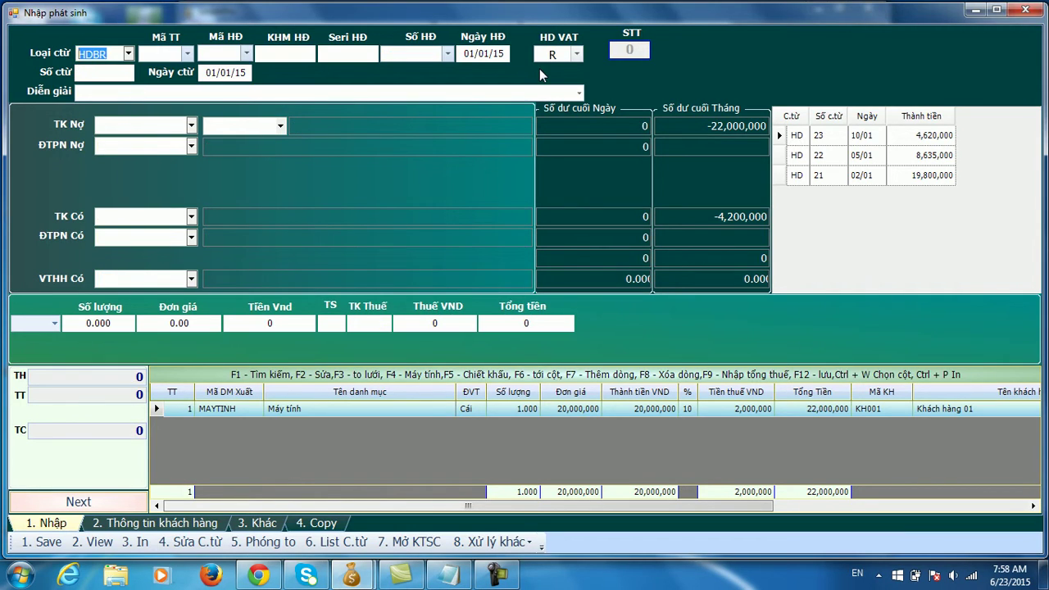
pyautogui.click(1025, 9)
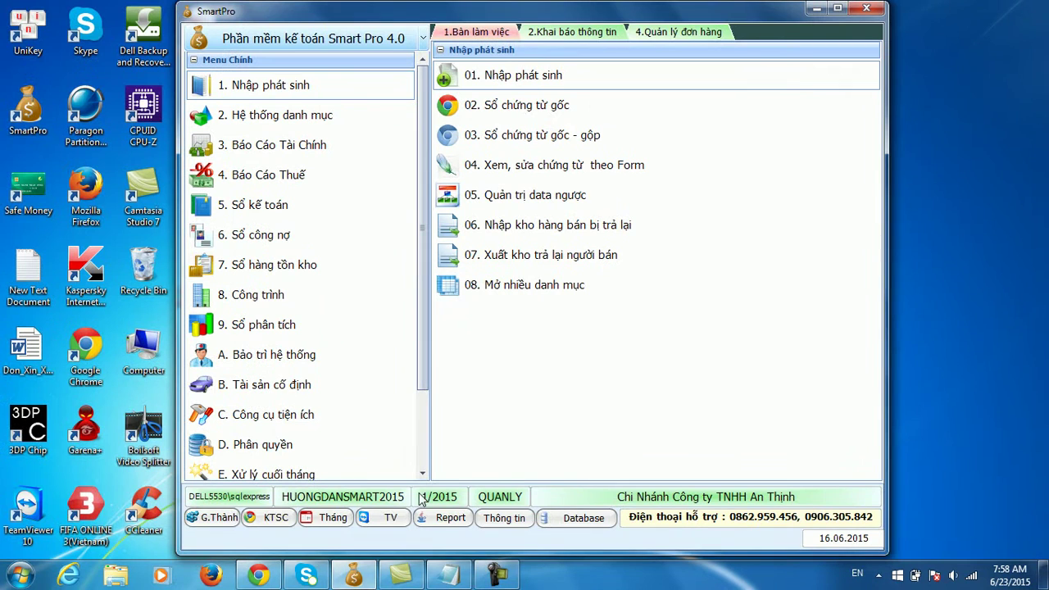
# Open the Sổ chứng từ gốc ledger and examine the descriptions of the PXK rows generated for the invoice
pyautogui.click(277, 518)
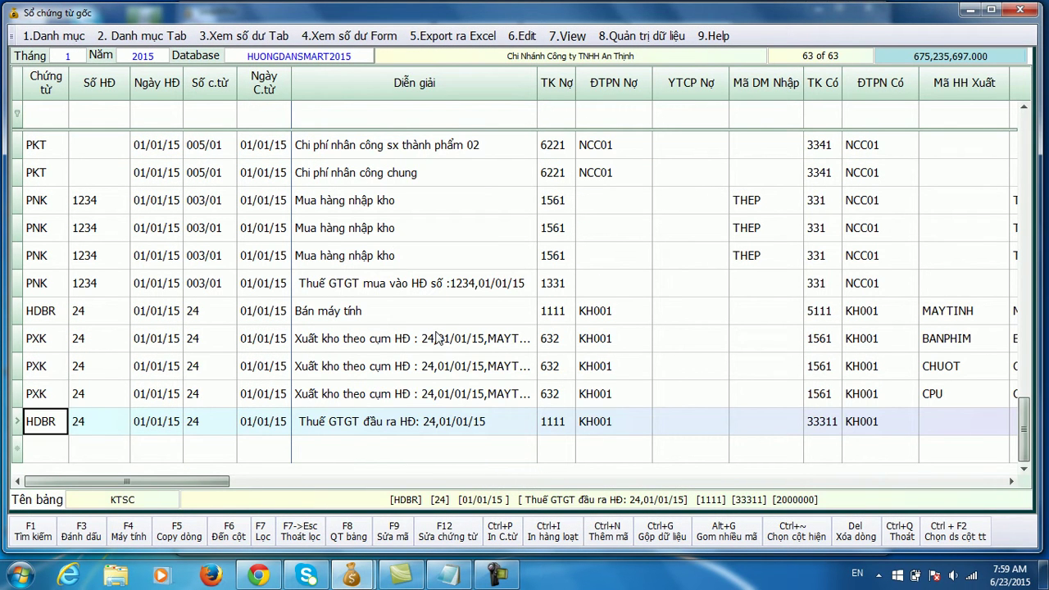
pyautogui.click(621, 375)
pyautogui.click(418, 377)
pyautogui.click(381, 395)
pyautogui.click(395, 369)
pyautogui.click(373, 350)
pyautogui.click(373, 377)
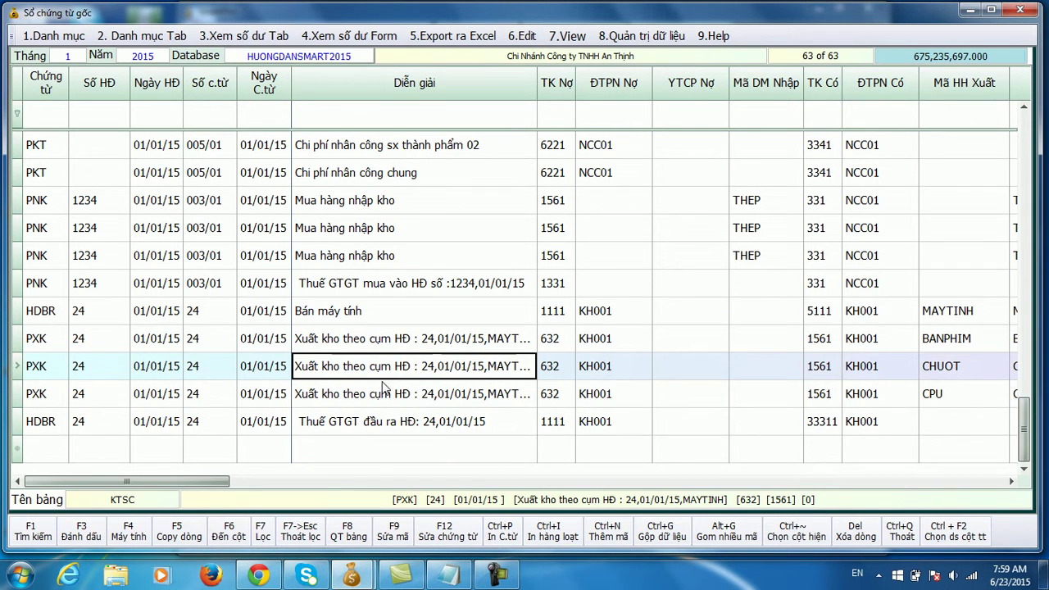
pyautogui.click(433, 391)
pyautogui.click(511, 375)
# Check the Mã HH Xuất codes of the invoice's HDBR goods row and its PXK component rows
pyautogui.click(721, 375)
pyautogui.click(935, 376)
pyautogui.click(939, 395)
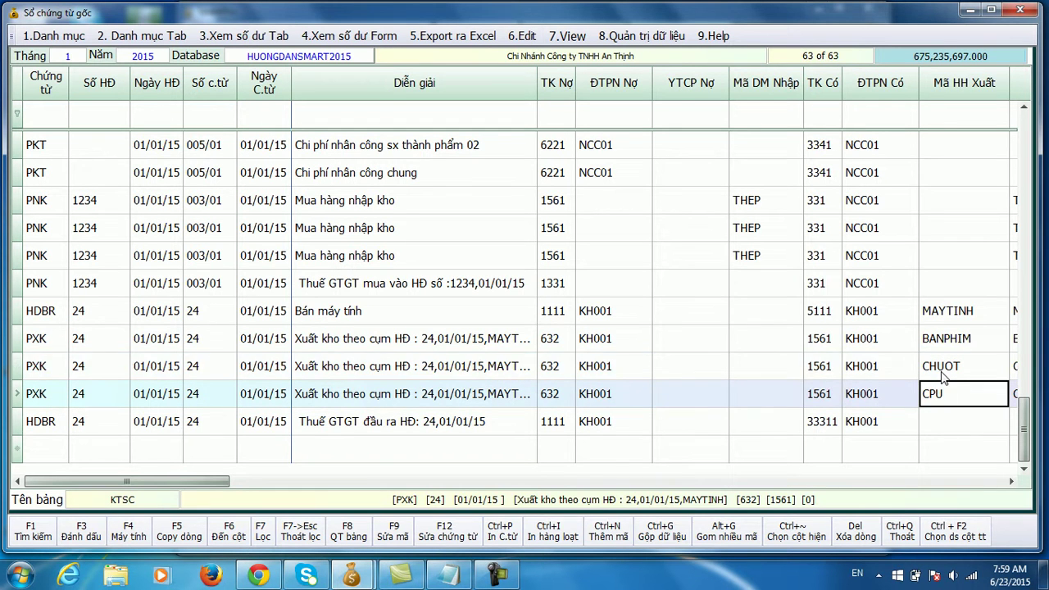
pyautogui.click(944, 377)
pyautogui.click(944, 347)
pyautogui.click(946, 316)
pyautogui.click(946, 343)
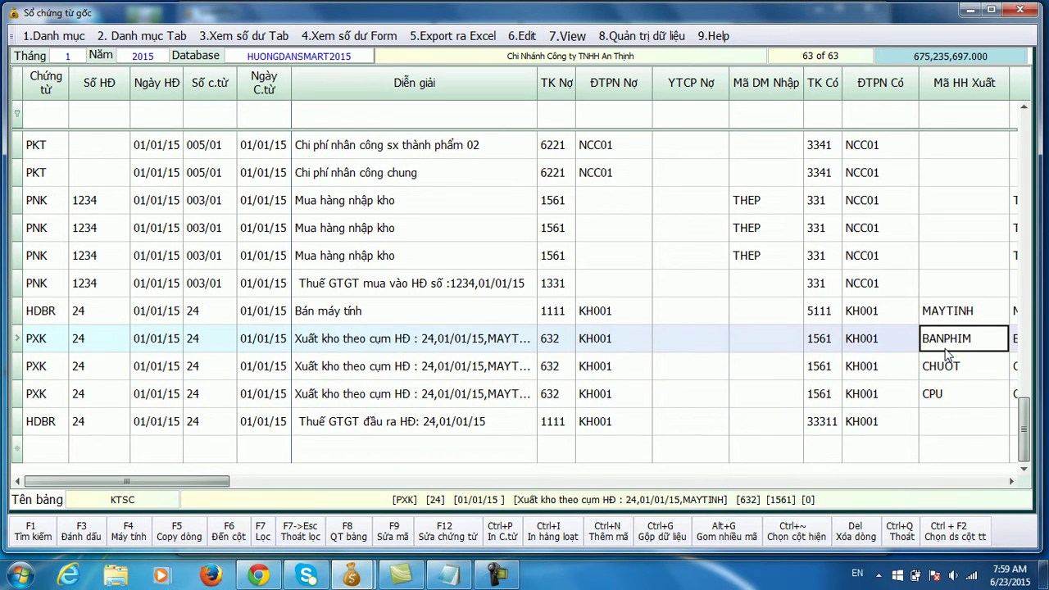
pyautogui.click(945, 369)
pyautogui.click(940, 394)
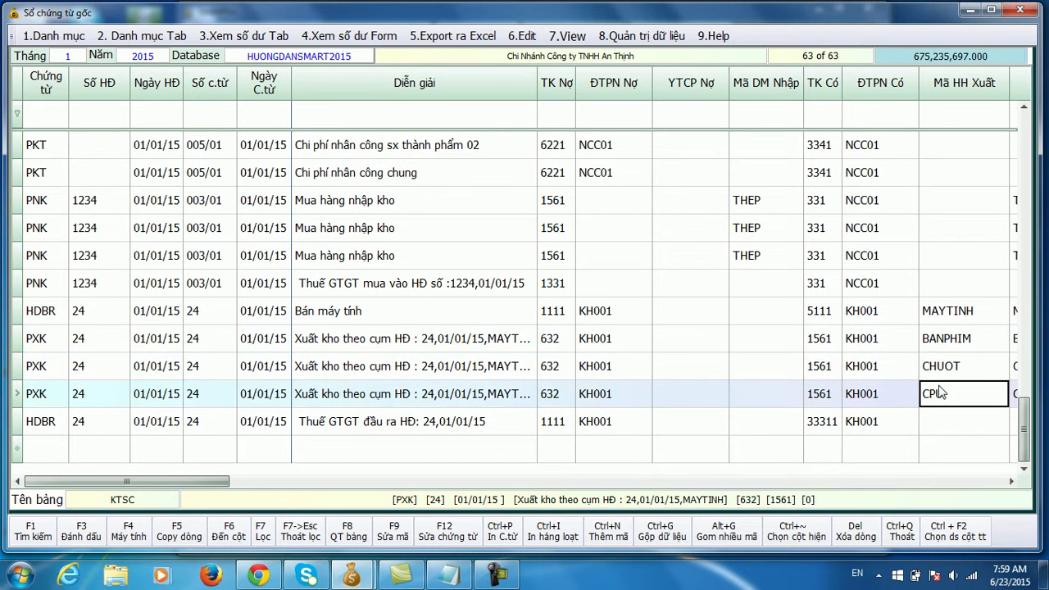
# Switch to Notepad and add the closing line "Cảm ơn bạn đã theo dõi" below the notes
pyautogui.click(448, 575)
pyautogui.press('Return')
pyautogui.write('Cảm ơn')
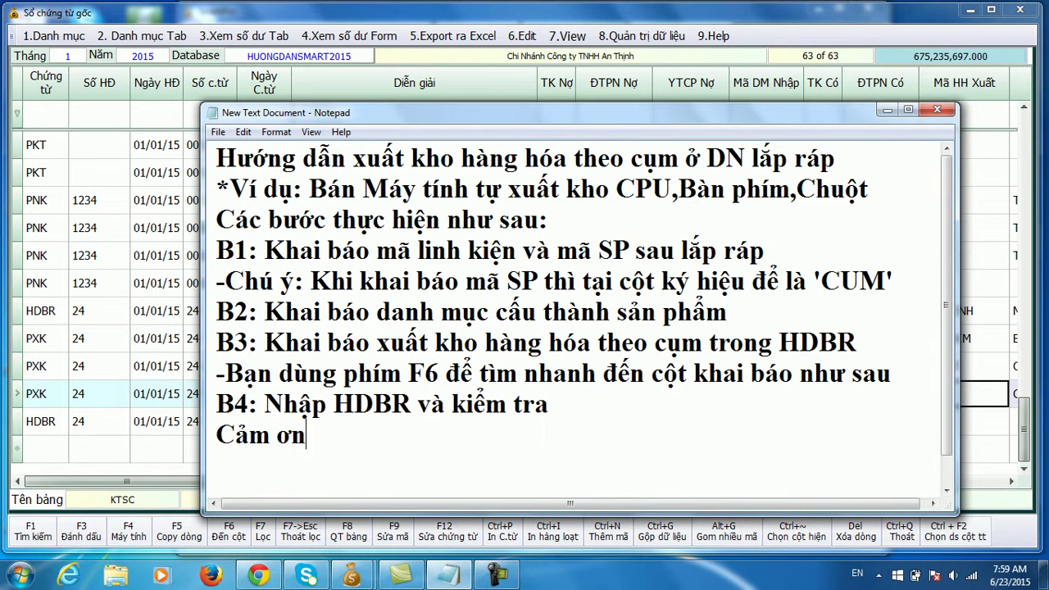
pyautogui.write(' bạn đa')
pyautogui.write(' theo doiz')
pyautogui.press('BackSpace')
pyautogui.write('x')
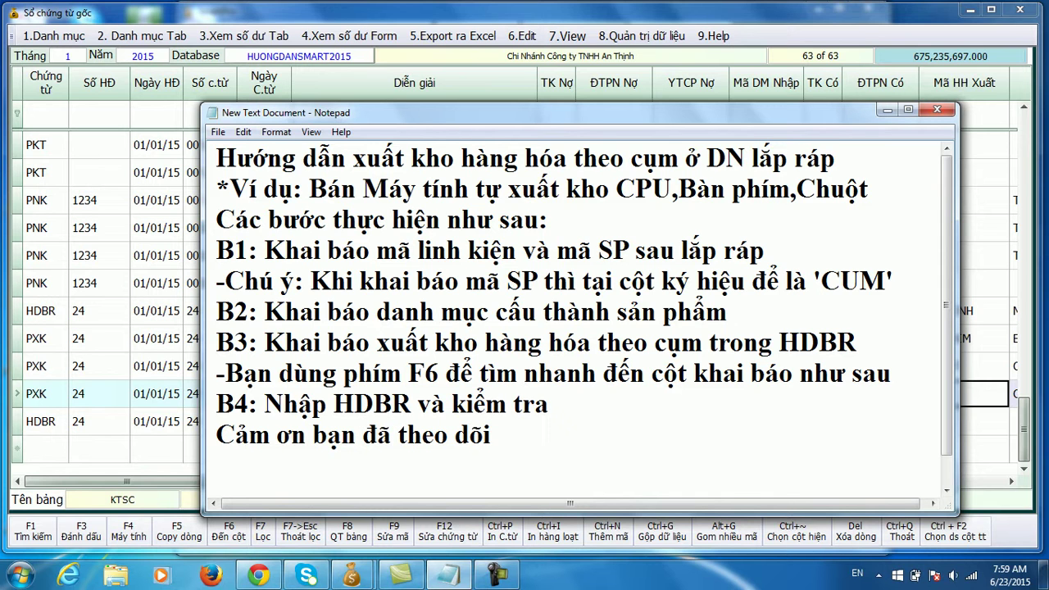